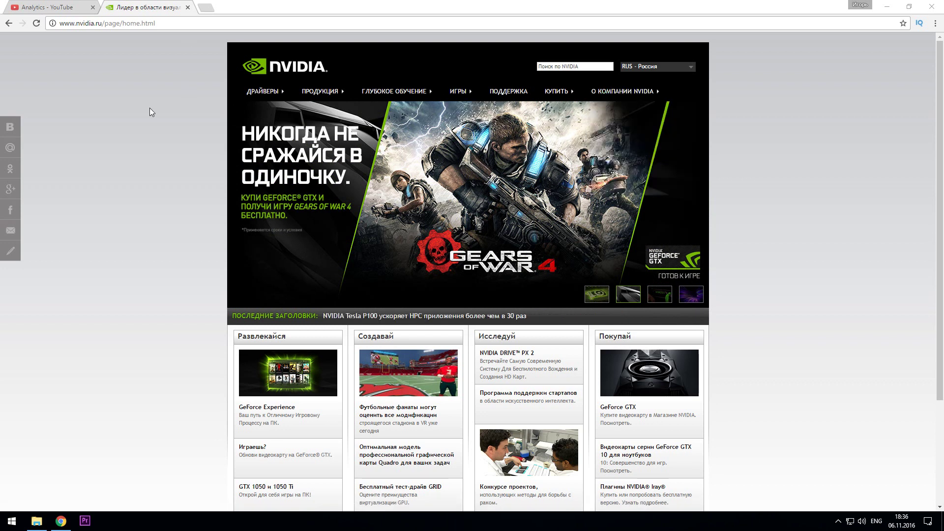
- Open the GeForce Experience page in the drivers section of nvidia.ru, and minimise the browser window
mouse_move(252, 94)
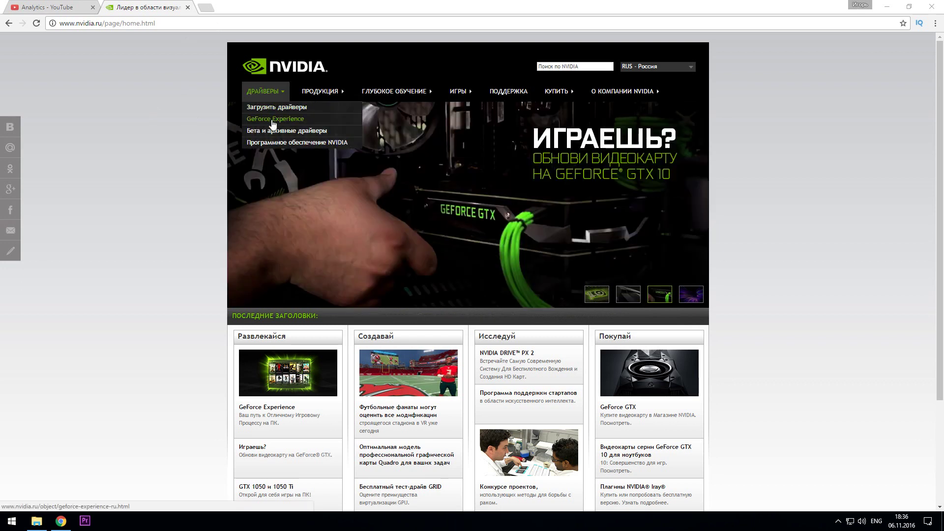
left_click(272, 121)
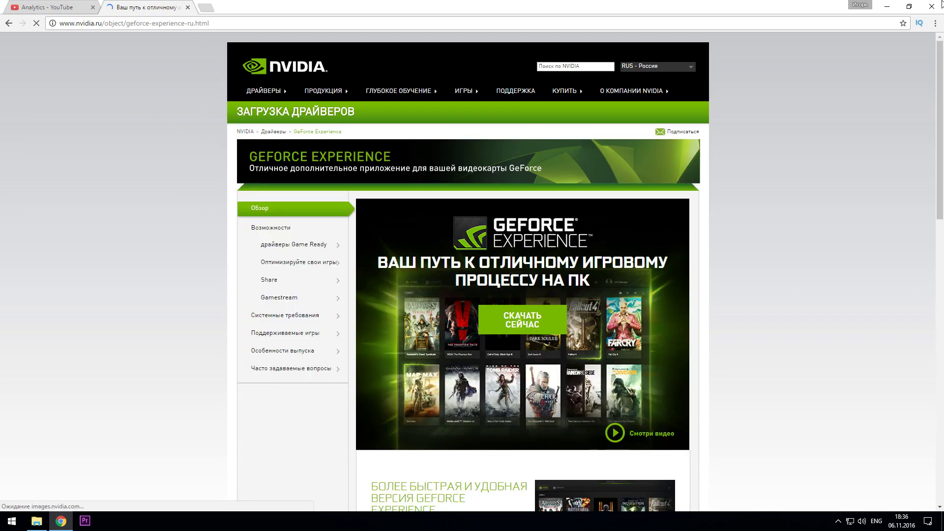
left_click(888, 8)
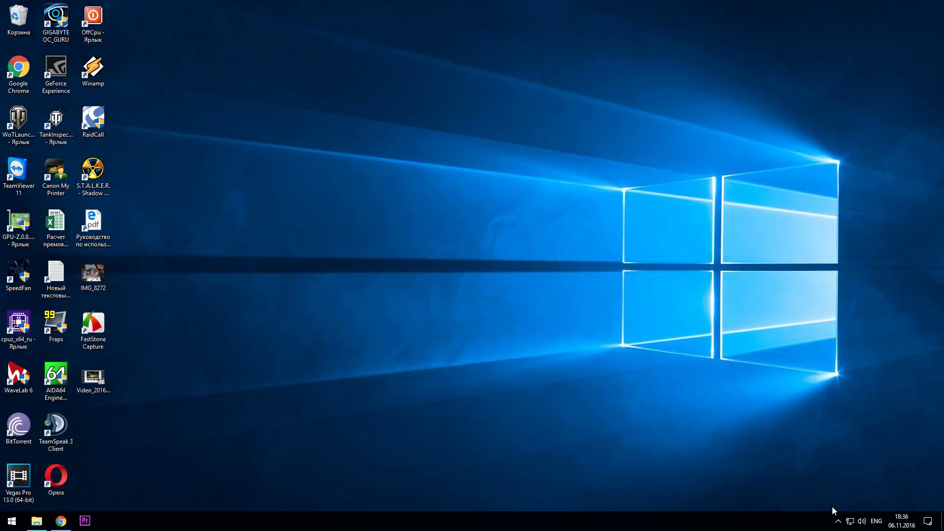
- Open NVIDIA GeForce Experience from its icon among the hidden system tray items
left_click(838, 521)
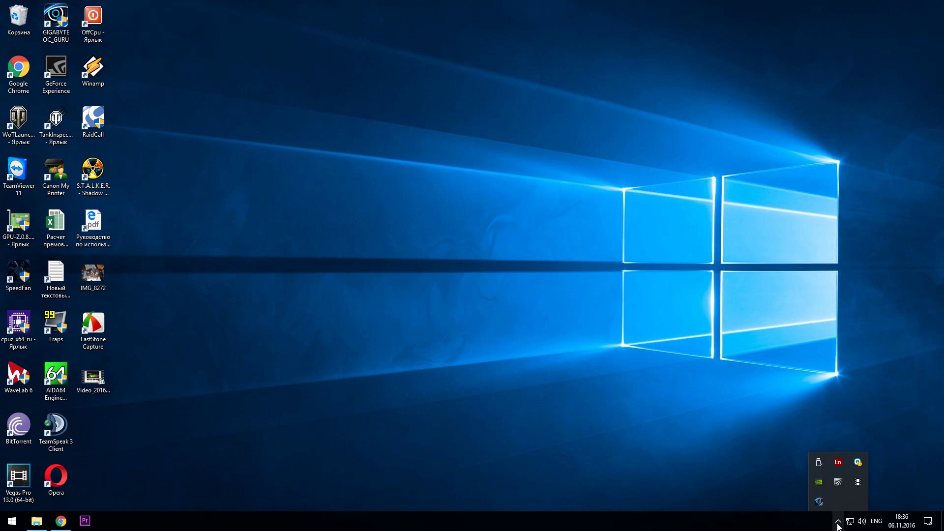
right_click(819, 482)
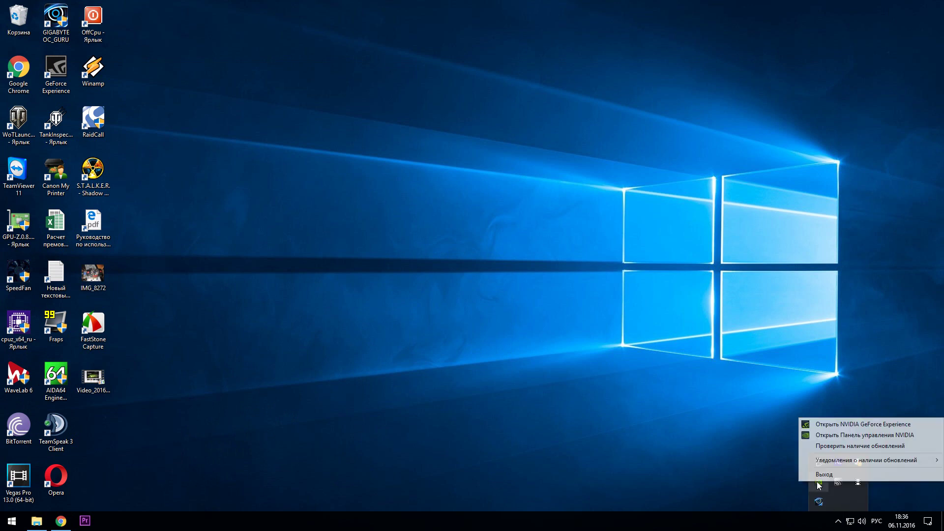
left_click(867, 424)
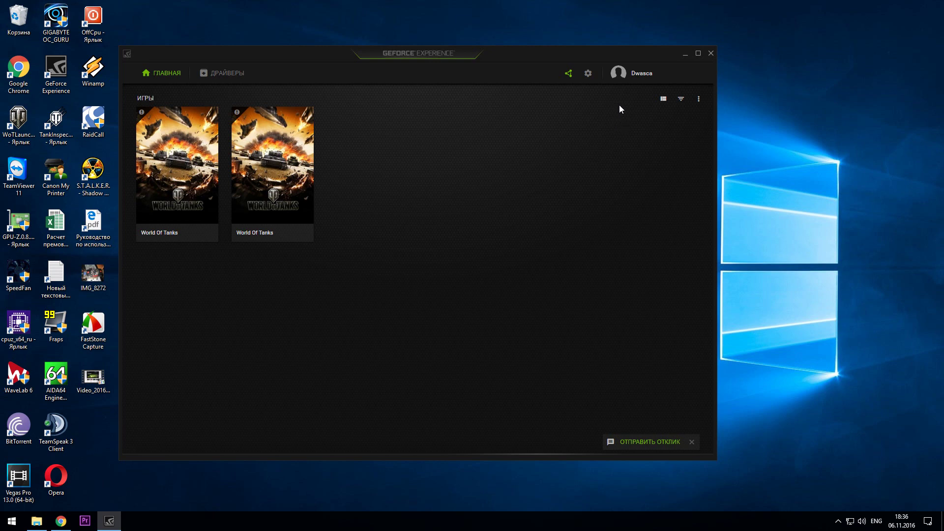
- Check the Share system requirements in the general settings, and close the GeForce Experience window
left_click(588, 77)
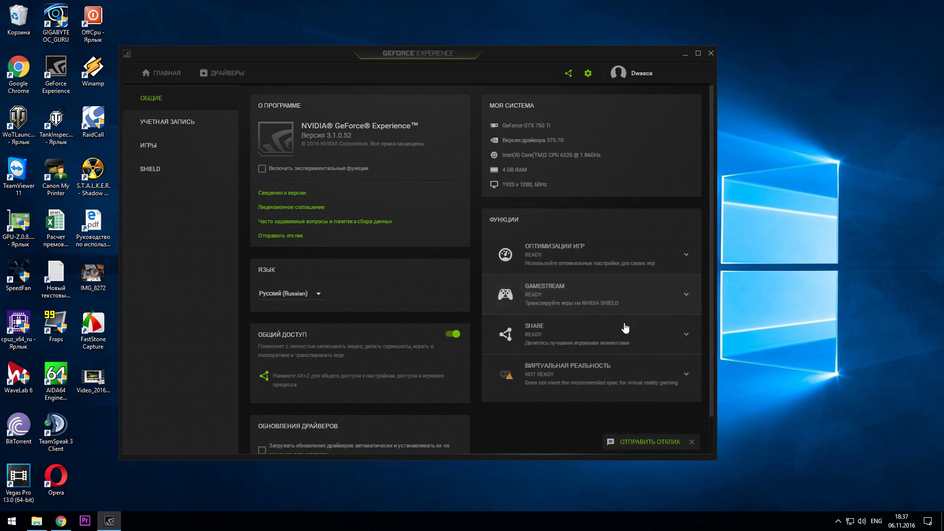
left_click(684, 335)
scroll(639, 339, "down", 2)
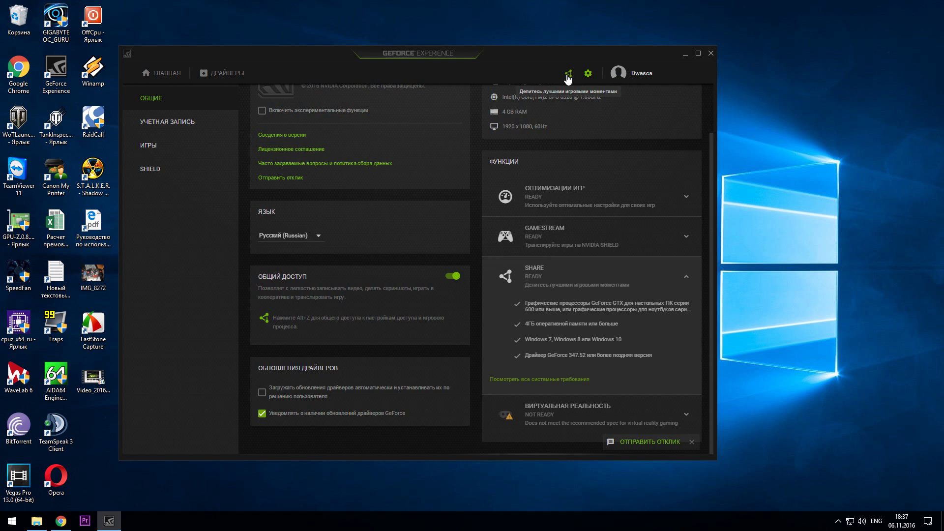
left_click(711, 52)
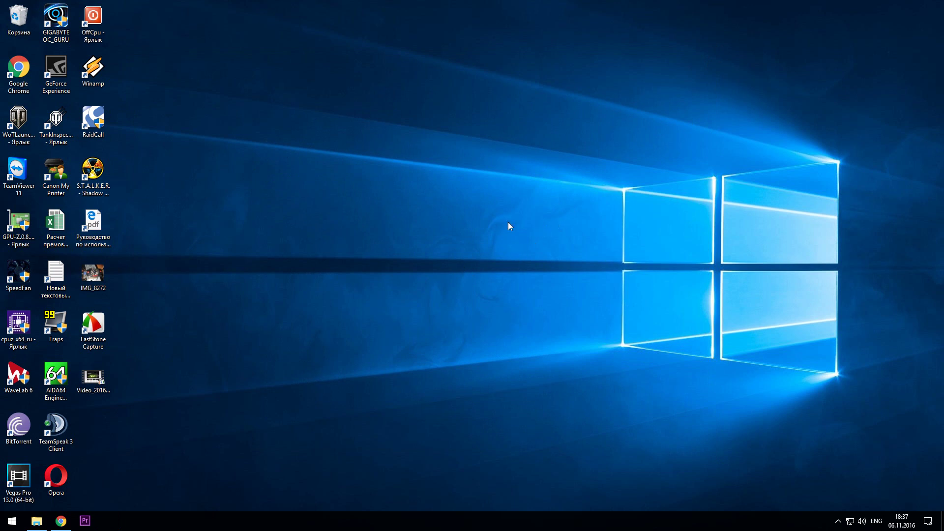
- Bring up the GeForce Experience Share overlay and open the instant replay settings
key("alt+z")
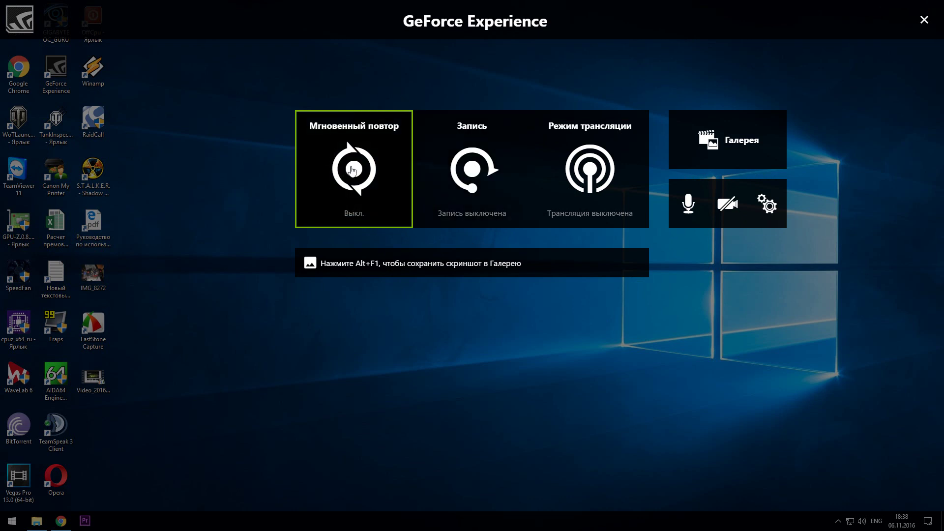
left_click(393, 193)
left_click(370, 262)
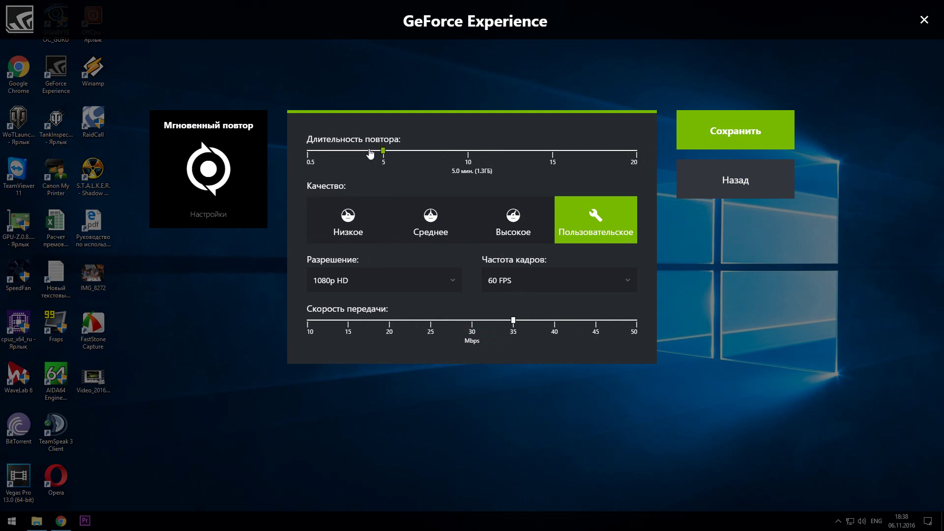
- Try instant replay with a 20-minute length, 1080p HD, 60 FPS and a 50 Mbps bit rate, and go back without saving
left_click(634, 164)
left_click(455, 287)
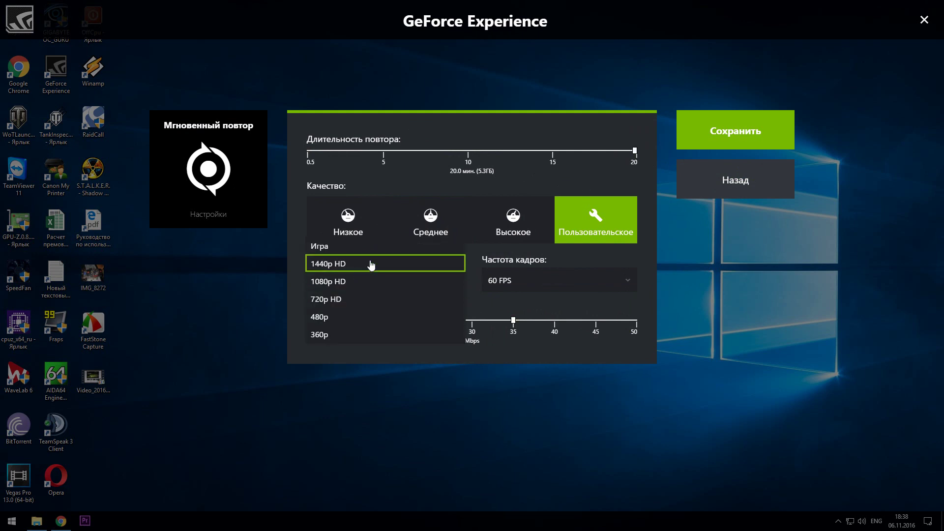
left_click(634, 284)
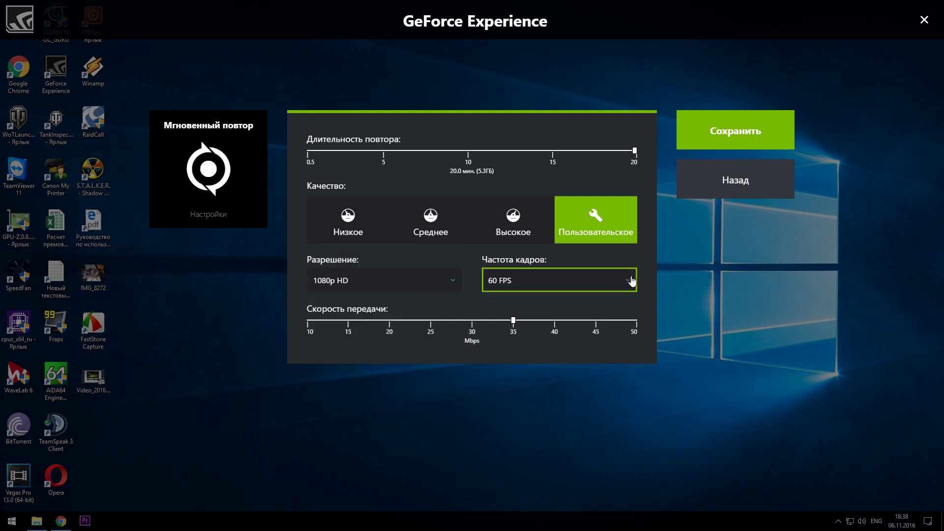
left_click(626, 280)
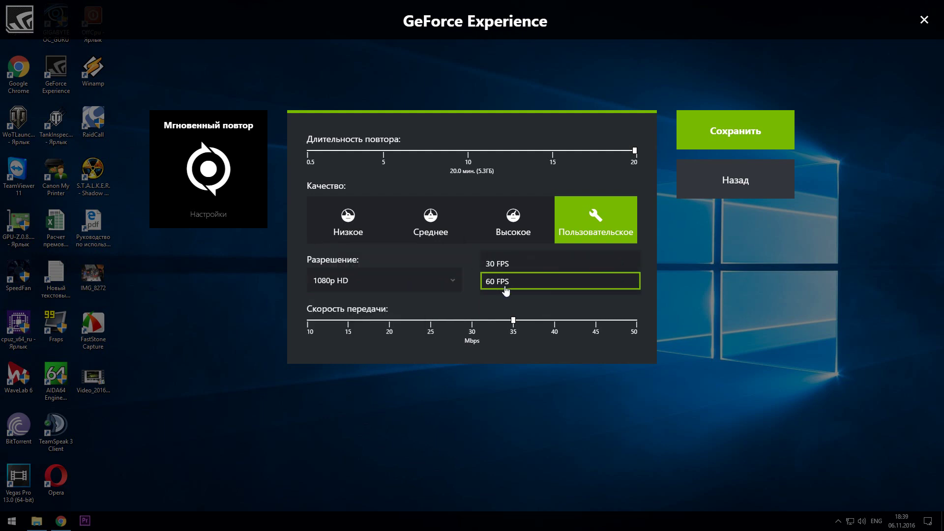
left_click(482, 296)
left_click(636, 323)
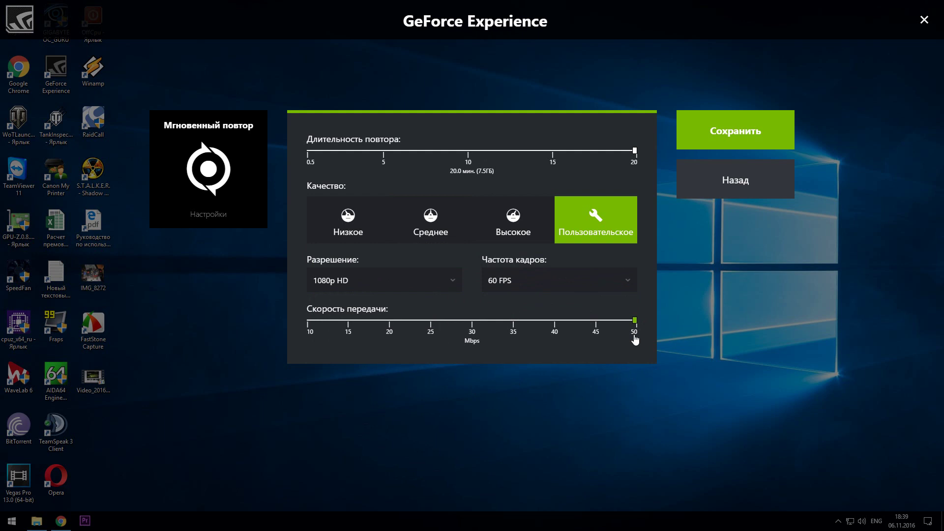
left_click(728, 180)
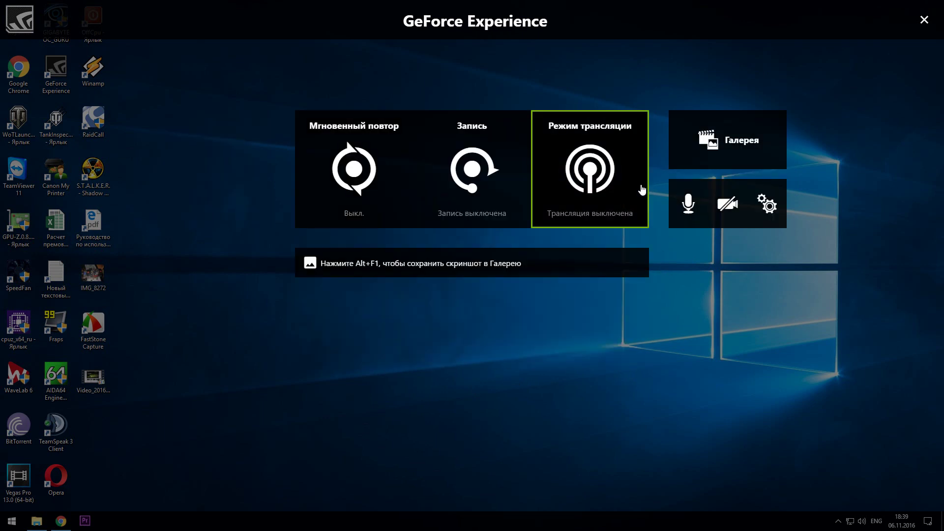
- Try the recording settings with 1080p HD, 60 FPS and a 50 Mbps bit rate, and go back without saving
left_click(475, 194)
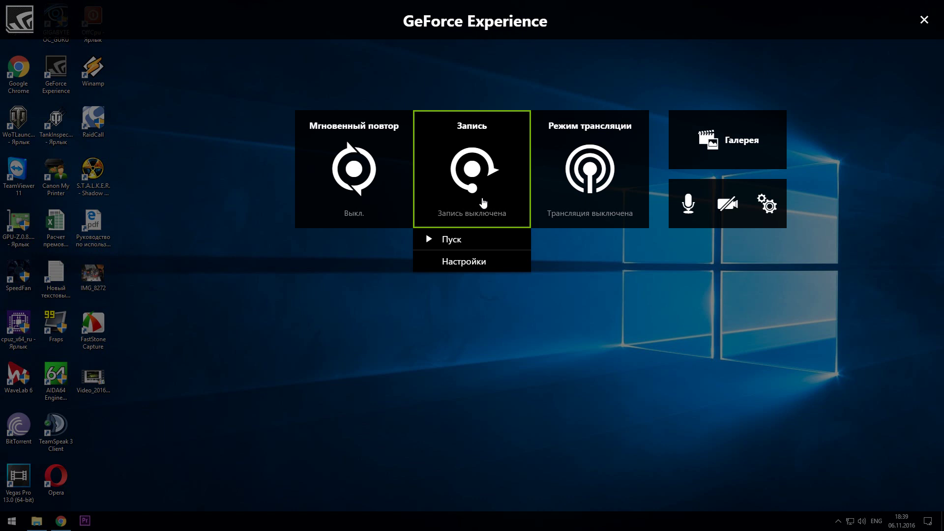
left_click(476, 262)
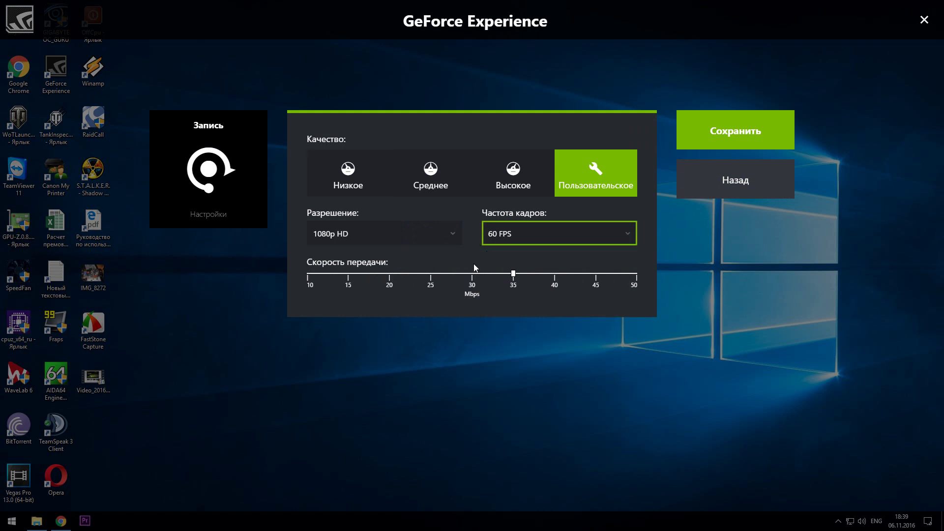
left_click(457, 237)
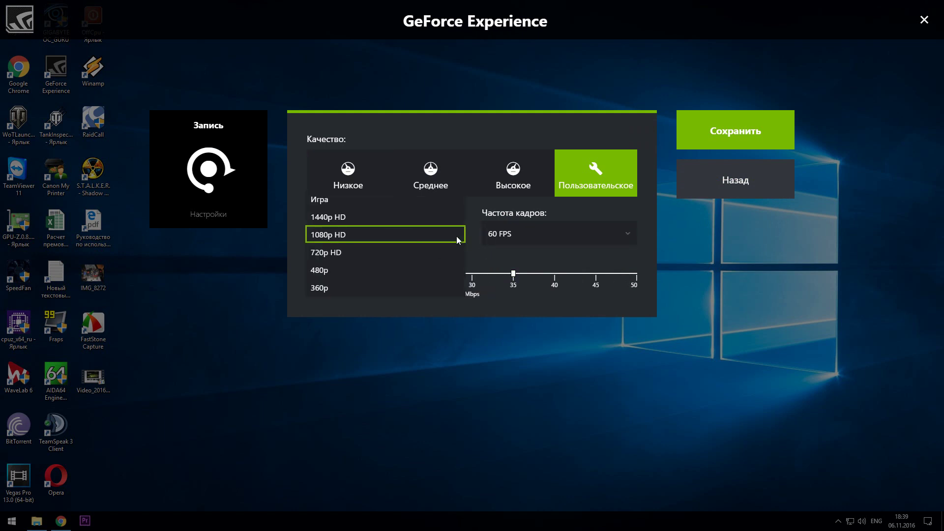
left_click(627, 236)
left_click(628, 237)
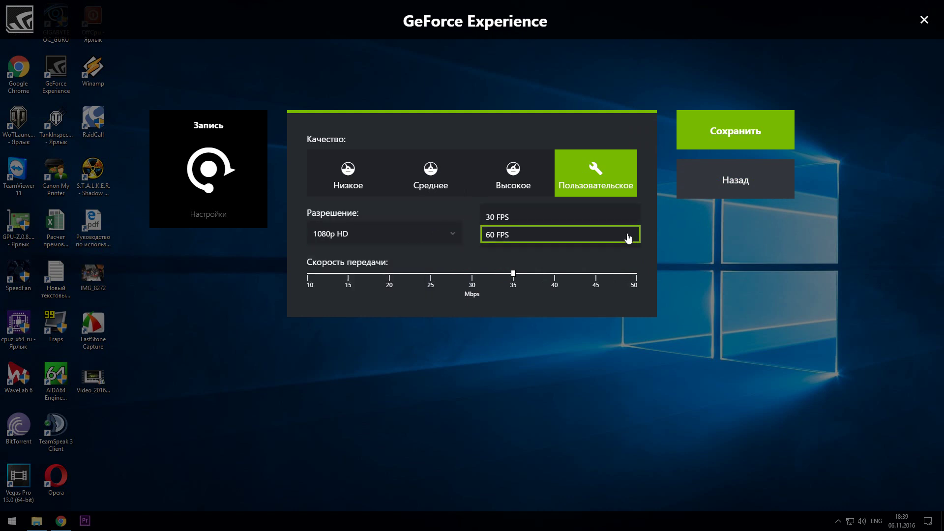
left_click(632, 284)
left_click(634, 282)
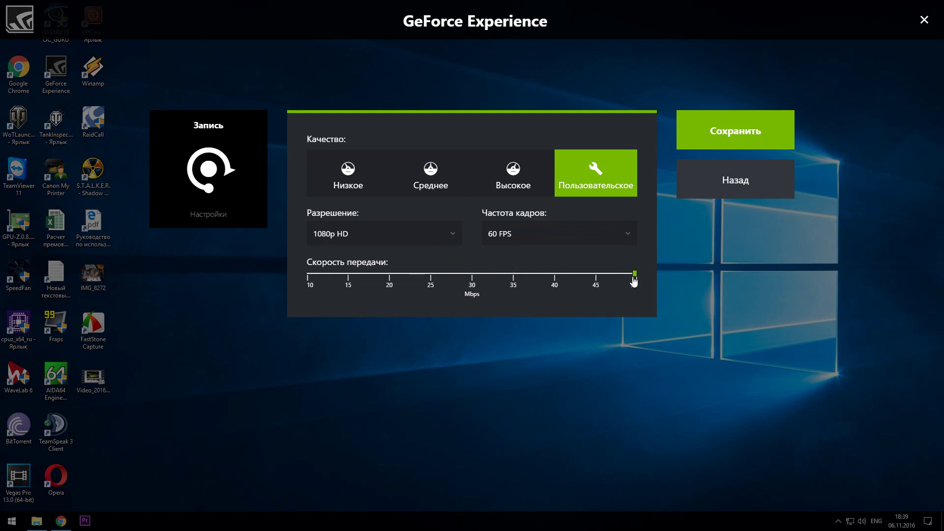
left_click(712, 181)
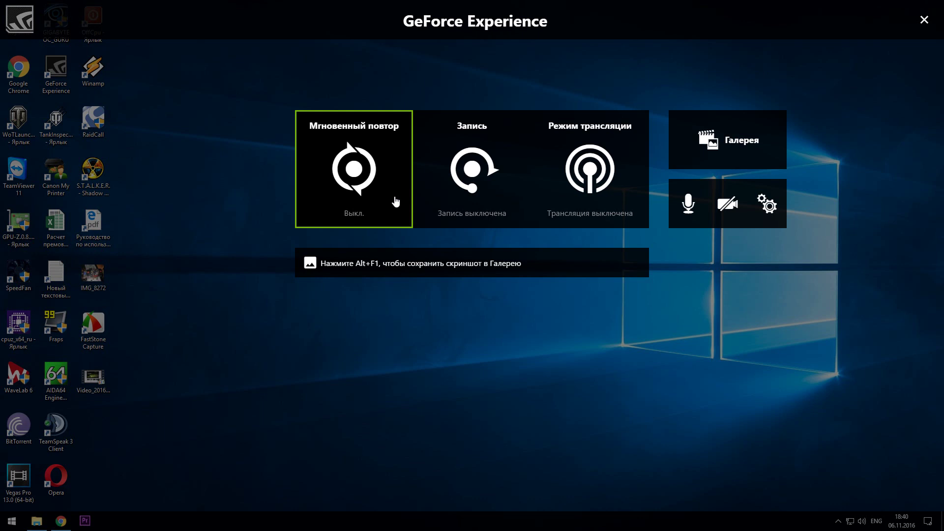
- Try YouTube as the streaming service in the broadcast settings, and go back without saving
left_click(592, 197)
left_click(594, 259)
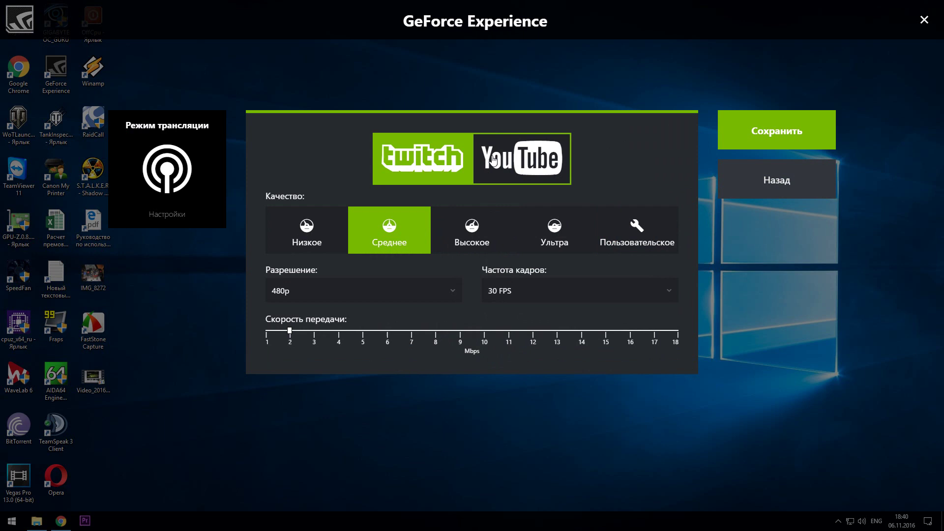
left_click(508, 177)
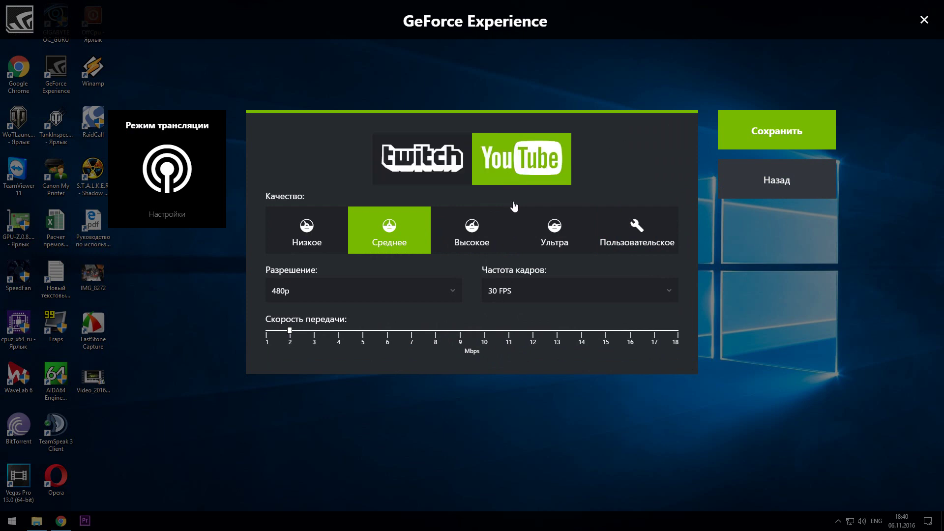
left_click(763, 181)
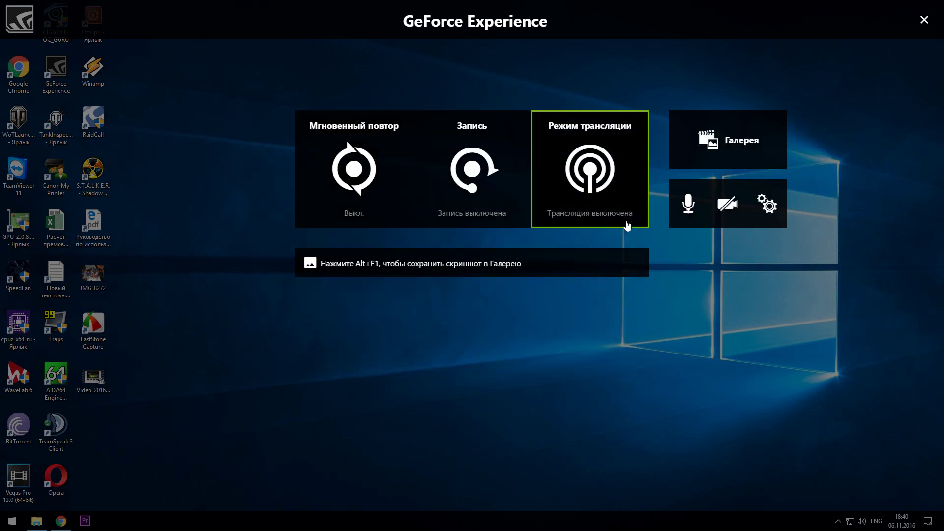
- View the recent recordings in the gallery and return to the overlay's main screen
left_click(728, 155)
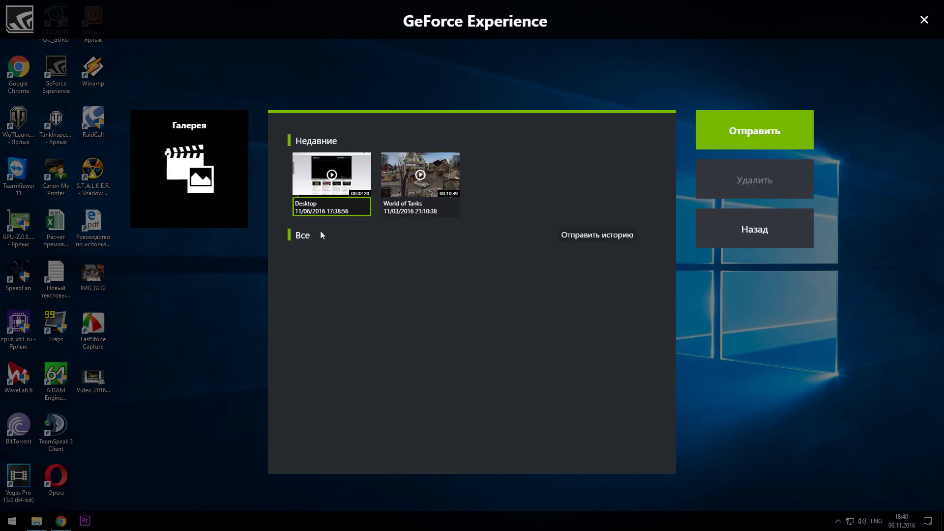
left_click(749, 229)
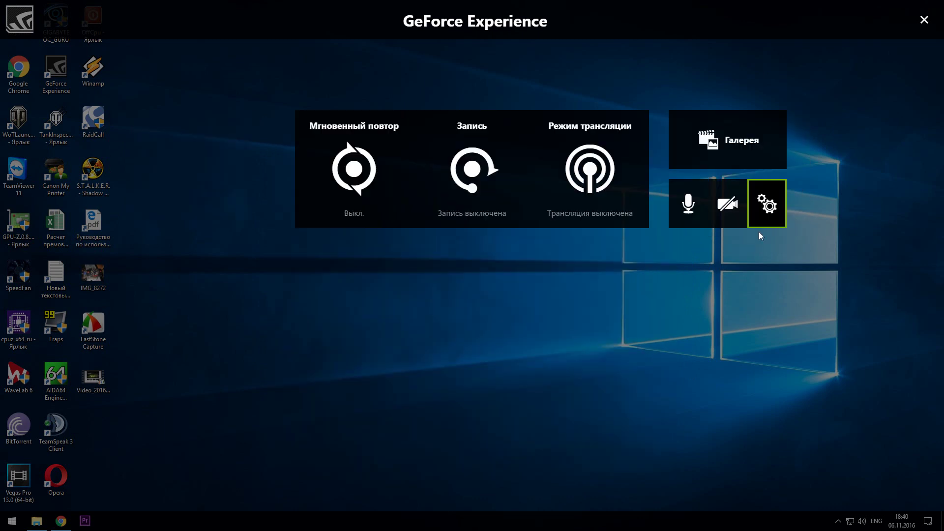
- Examine the microphone settings and the available recording devices, keep the SoundMAX microphone selected, and return to the main overlay
left_click(689, 209)
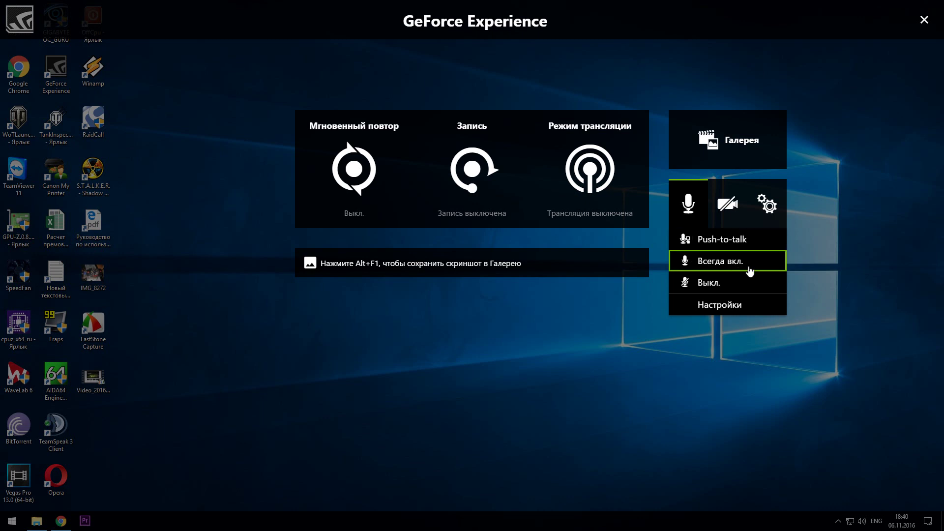
left_click(735, 306)
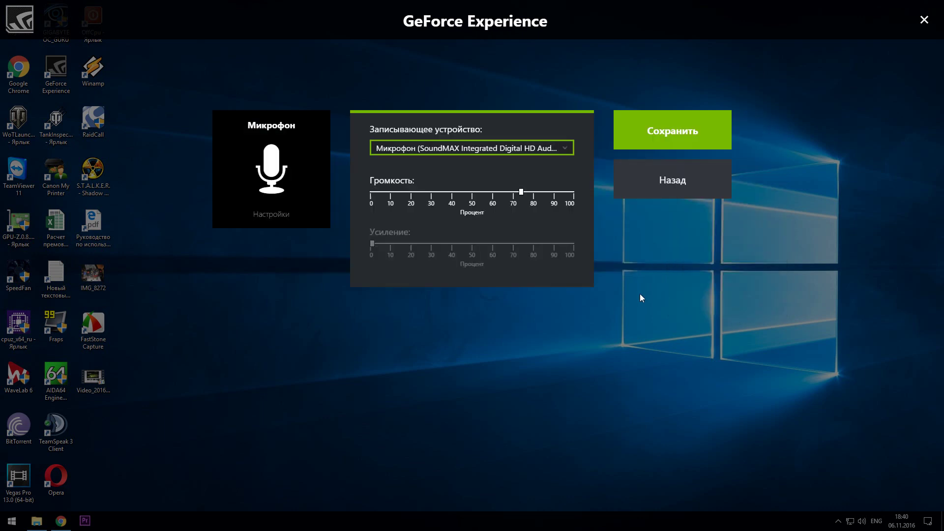
left_click(566, 150)
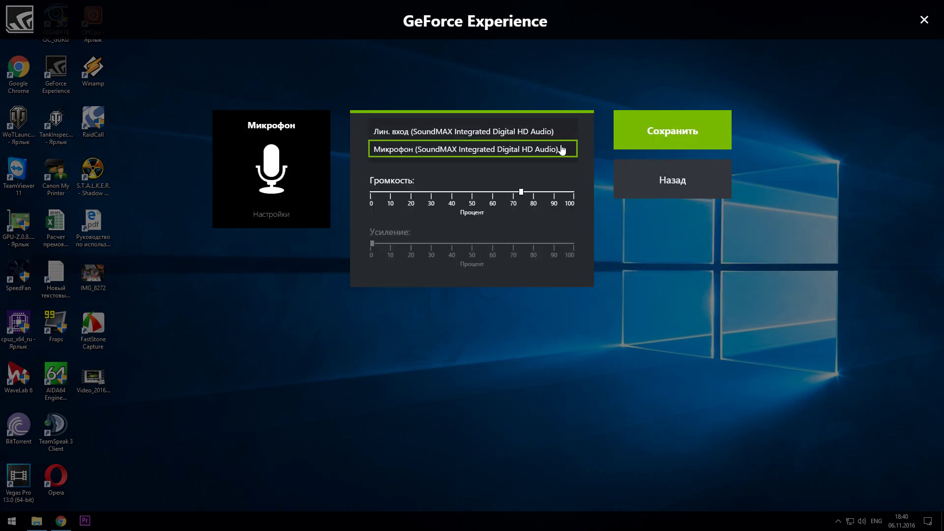
left_click(564, 149)
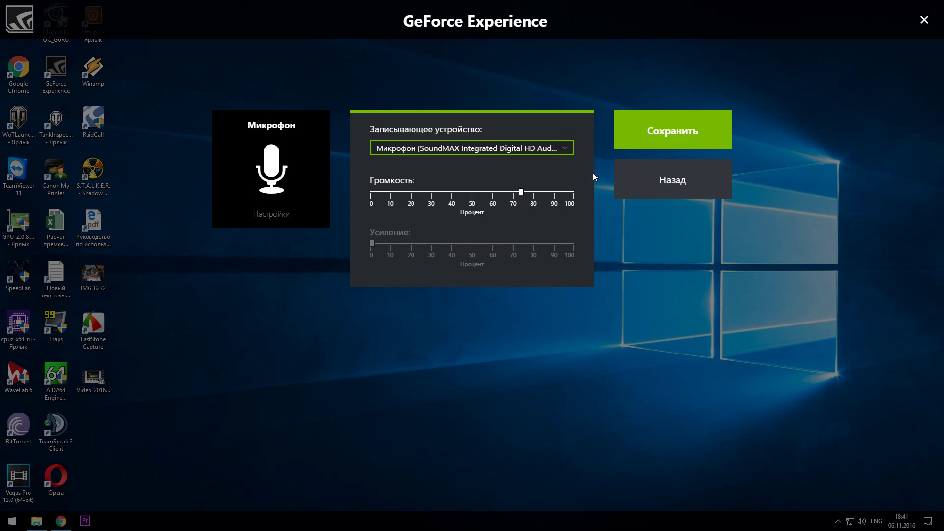
left_click(681, 190)
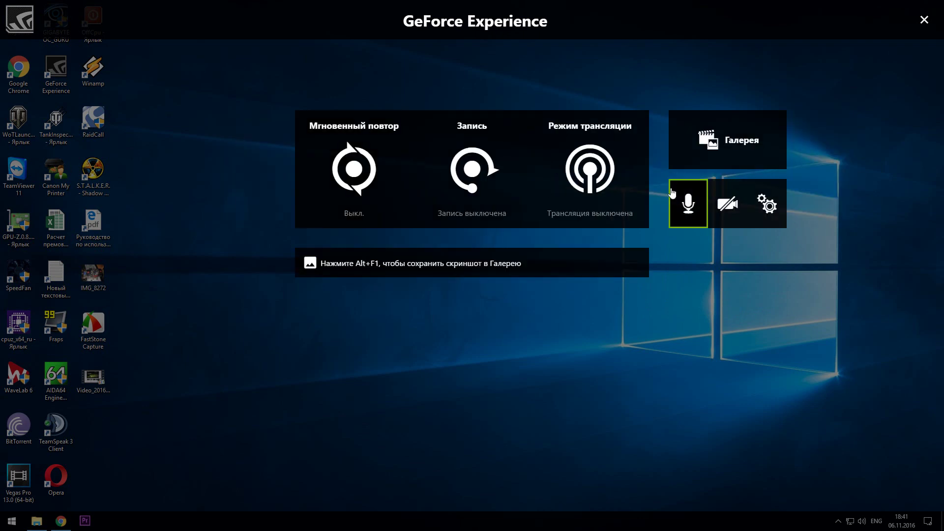
- Review the microphone mode choices and the webcam option in the overlay
left_click(685, 222)
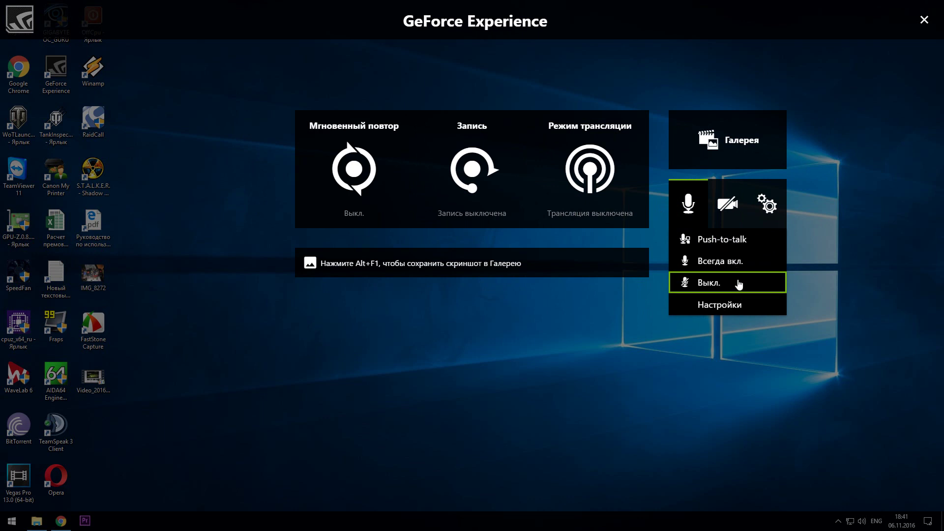
left_click(727, 206)
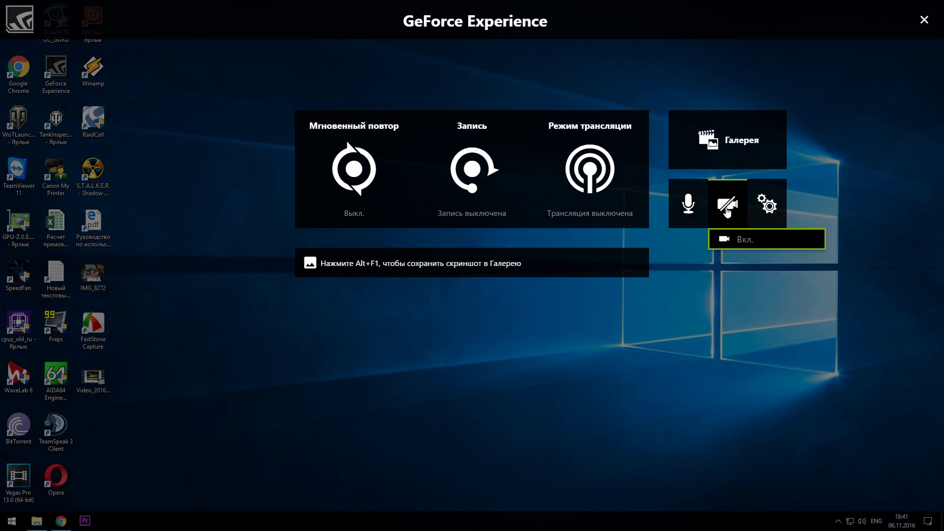
left_click(735, 207)
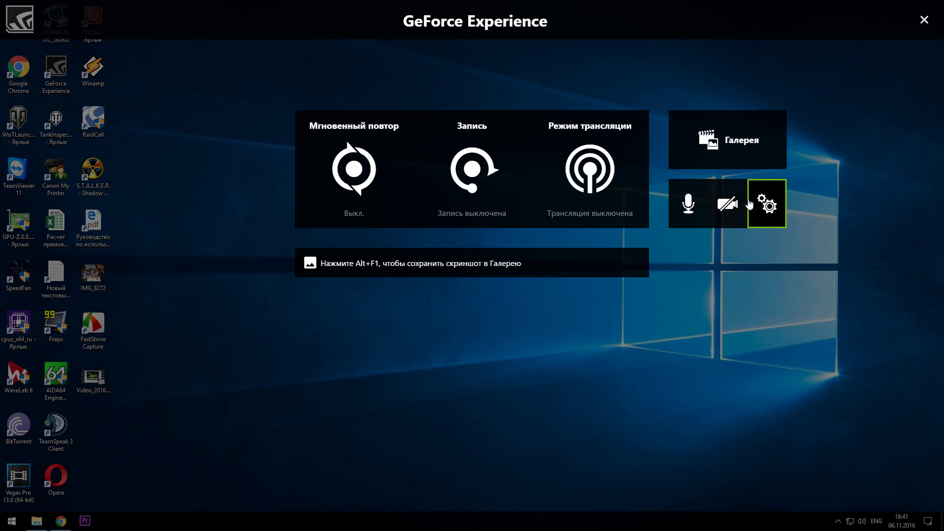
- Open the overlay settings, view the sign-in page for YouTube under the connected accounts, and return without signing in
left_click(726, 214)
left_click(766, 204)
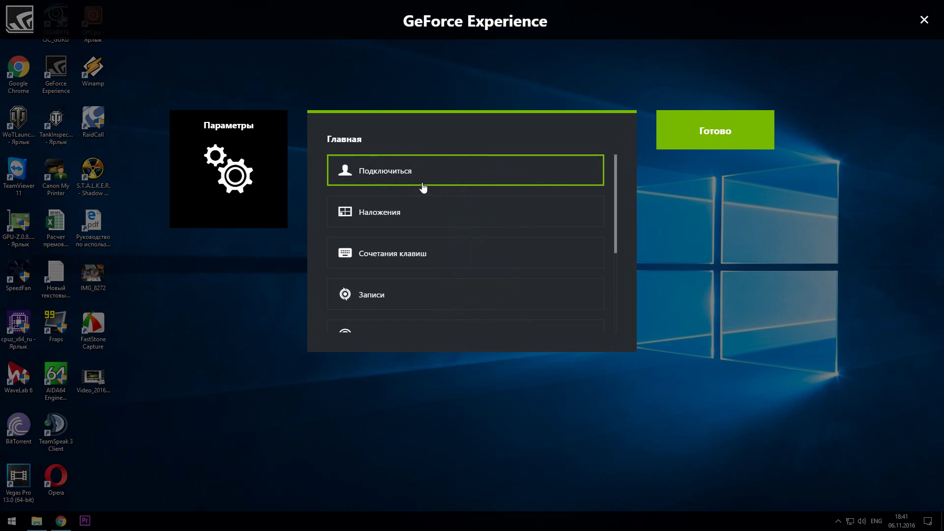
left_click(461, 182)
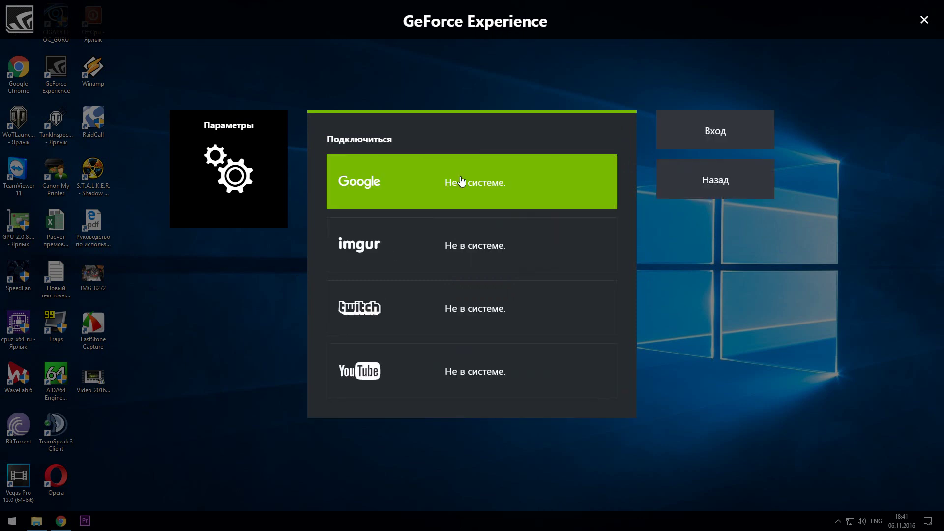
left_click(534, 372)
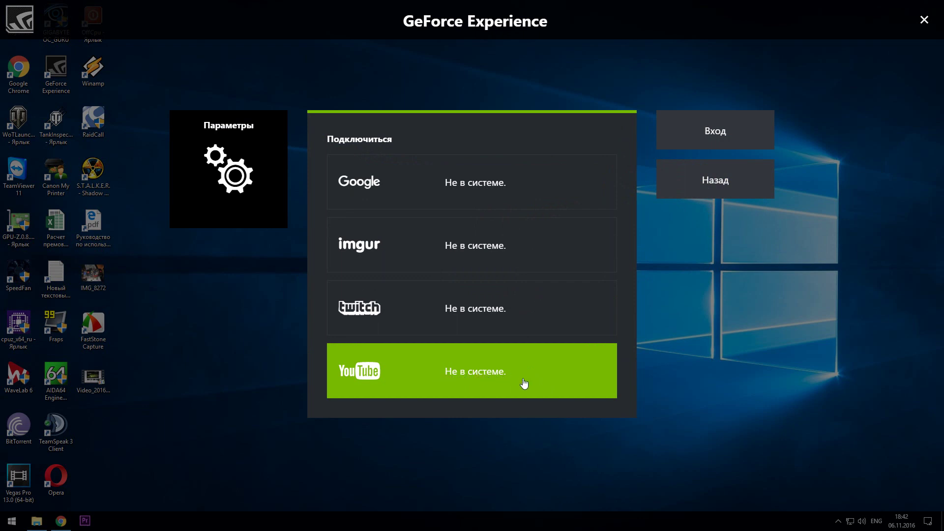
left_click(721, 141)
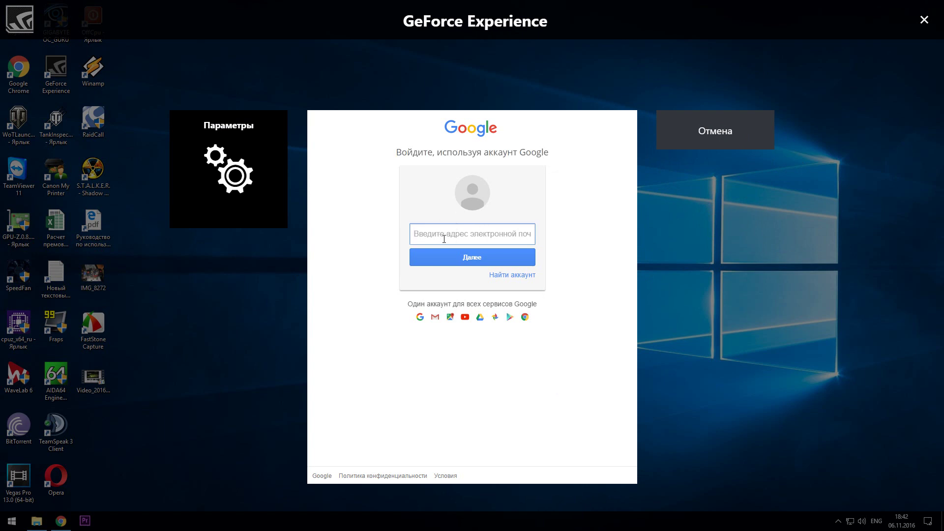
left_click(706, 141)
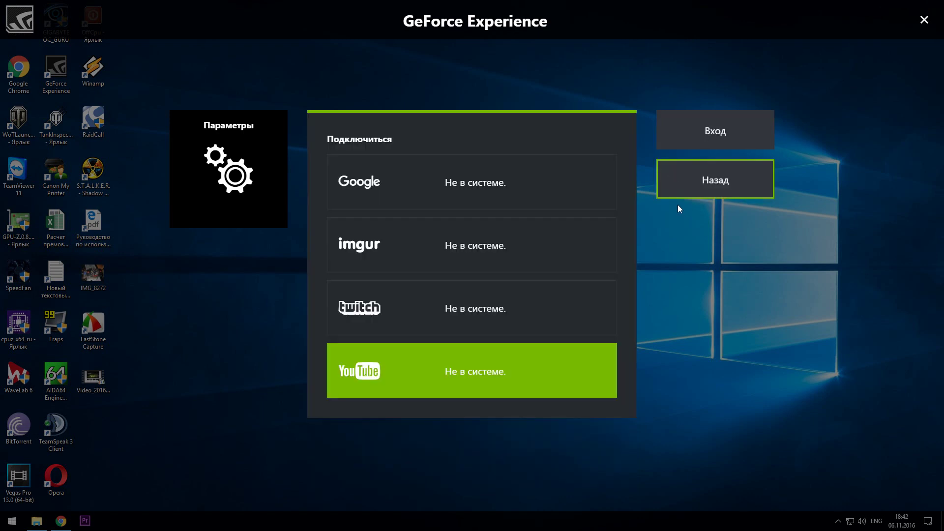
left_click(686, 185)
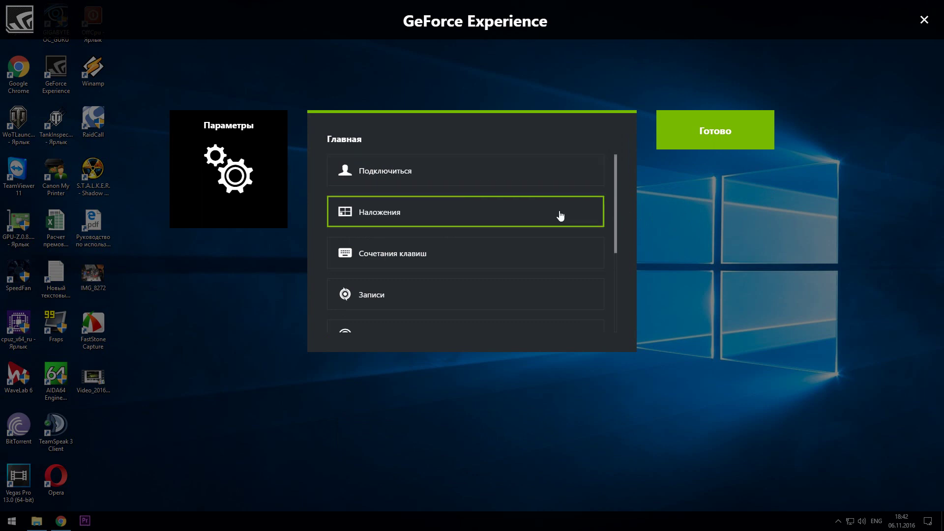
- Try the status indicator overlay in the other screen corners and put it back in the lower-left corner
left_click(468, 210)
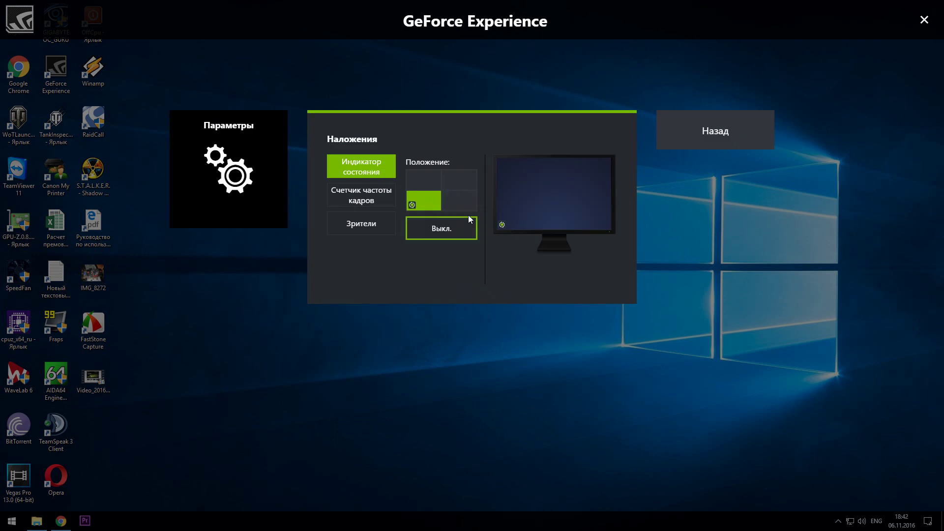
left_click(434, 180)
left_click(447, 184)
left_click(458, 210)
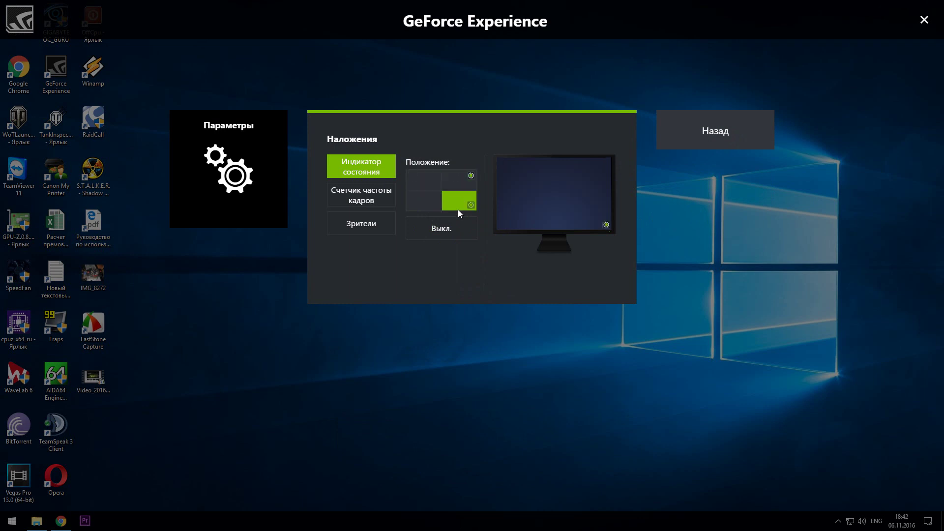
left_click(412, 202)
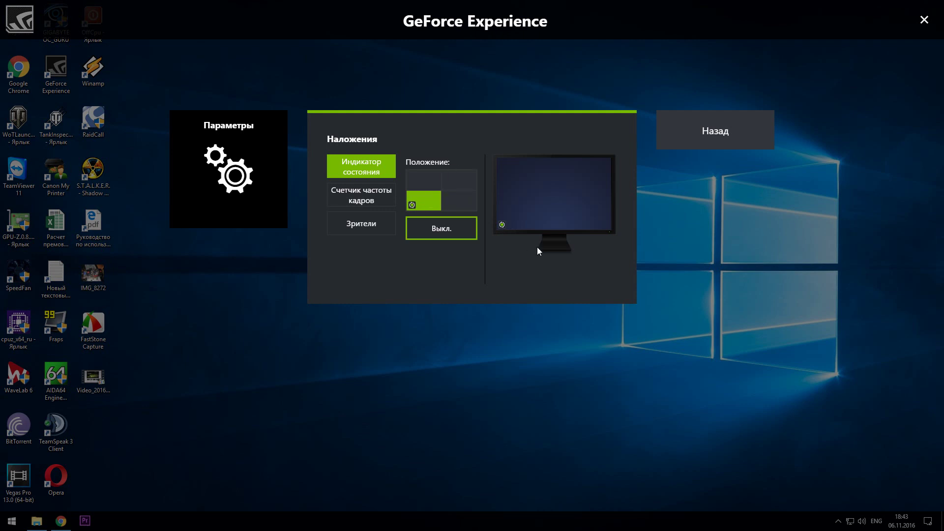
- Try the frame rate counter and the viewers overlay in the upper-left corner, turn each off again, and return to the settings list
left_click(379, 192)
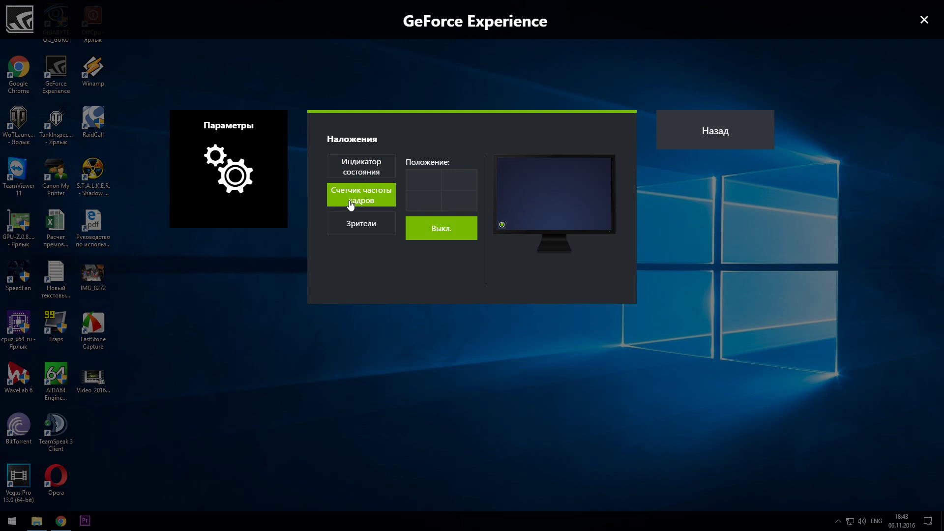
left_click(427, 176)
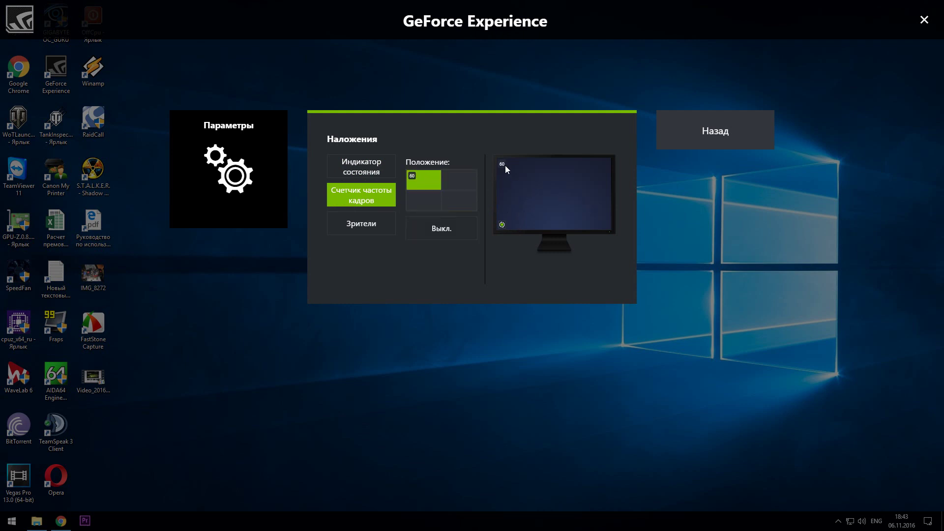
left_click(430, 230)
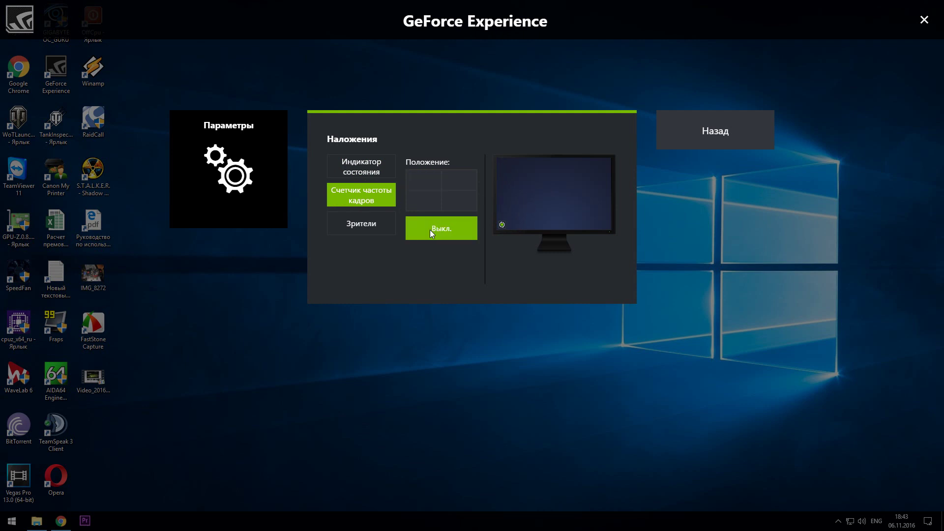
left_click(371, 226)
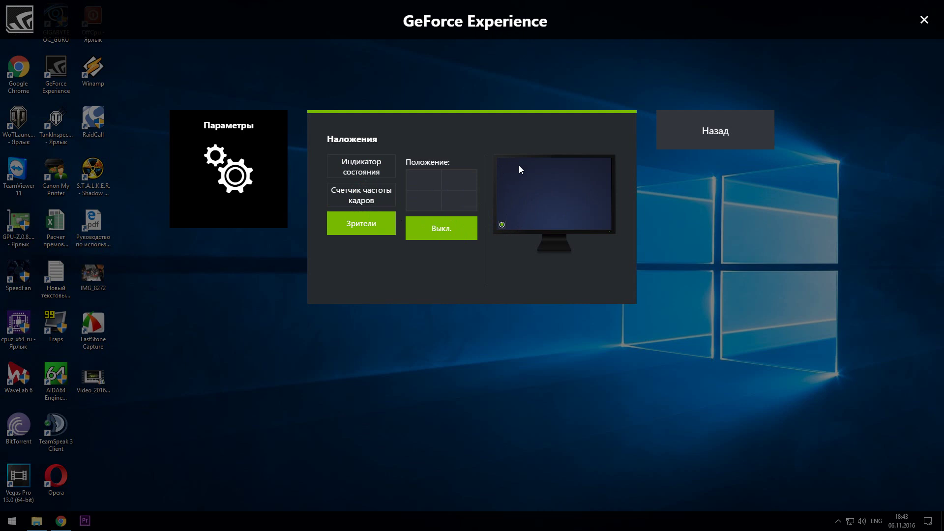
left_click(423, 178)
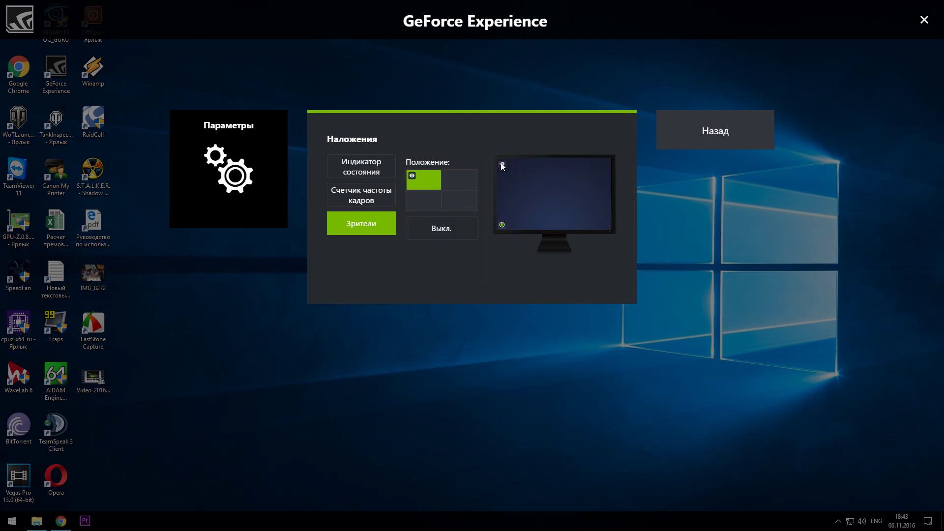
left_click(455, 235)
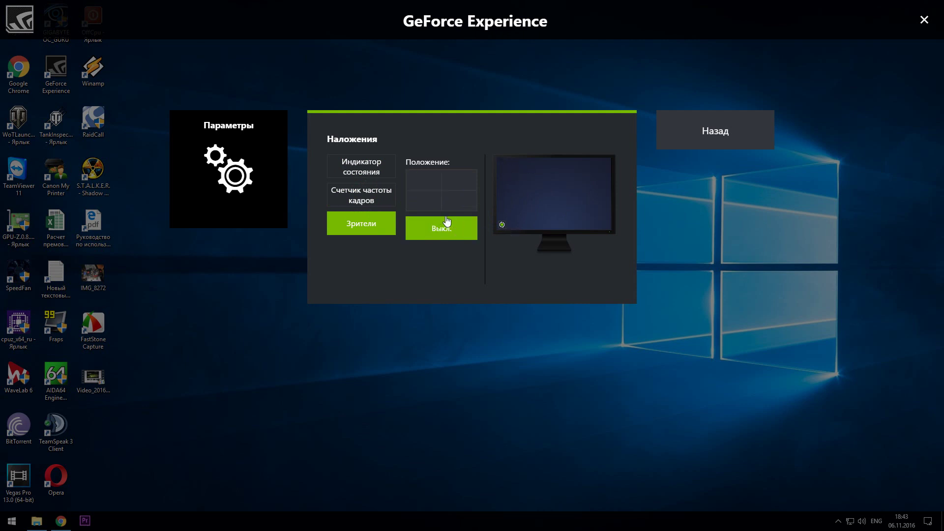
left_click(716, 130)
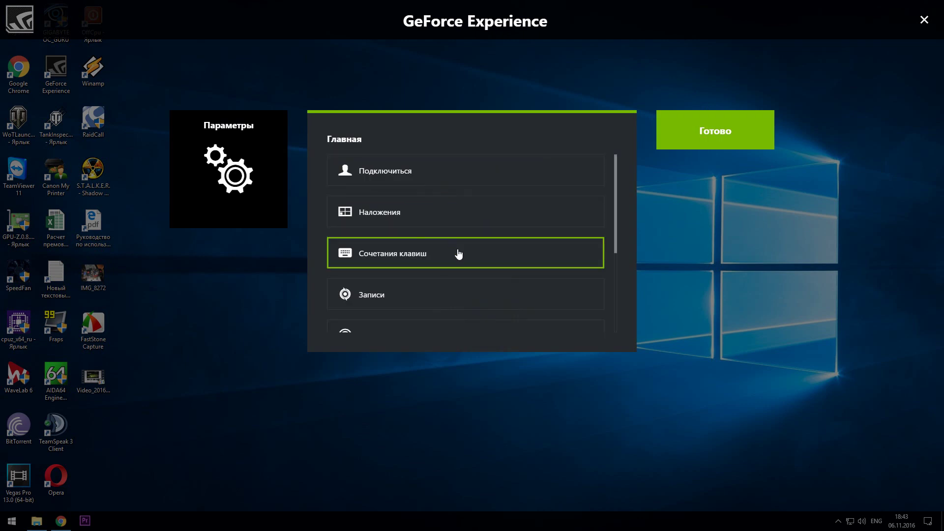
- Review the keyboard shortcuts and the folders for videos and temporary files, and return to the settings list
left_click(456, 254)
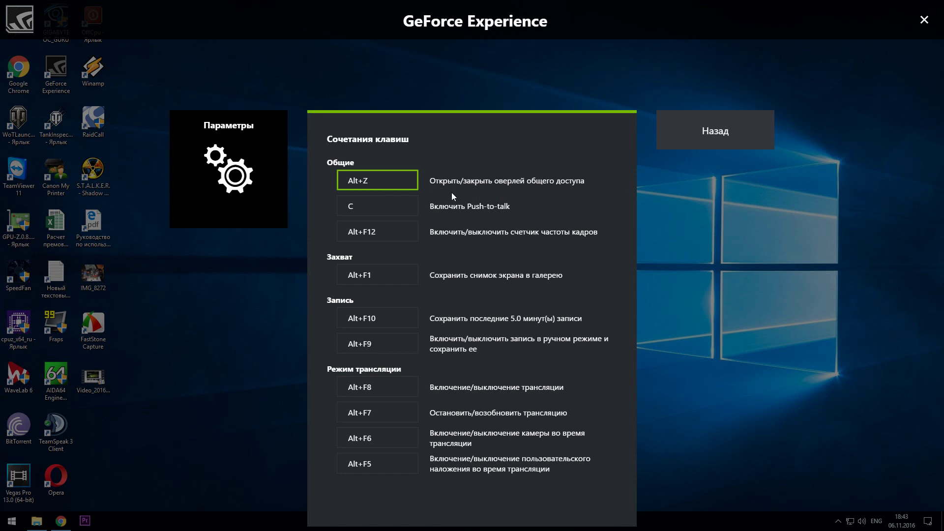
key("Tab")
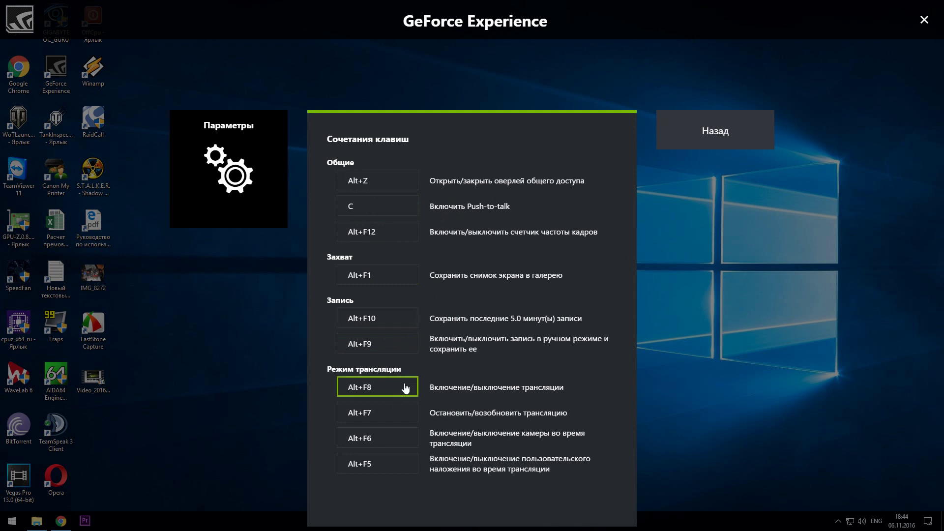
left_click(736, 142)
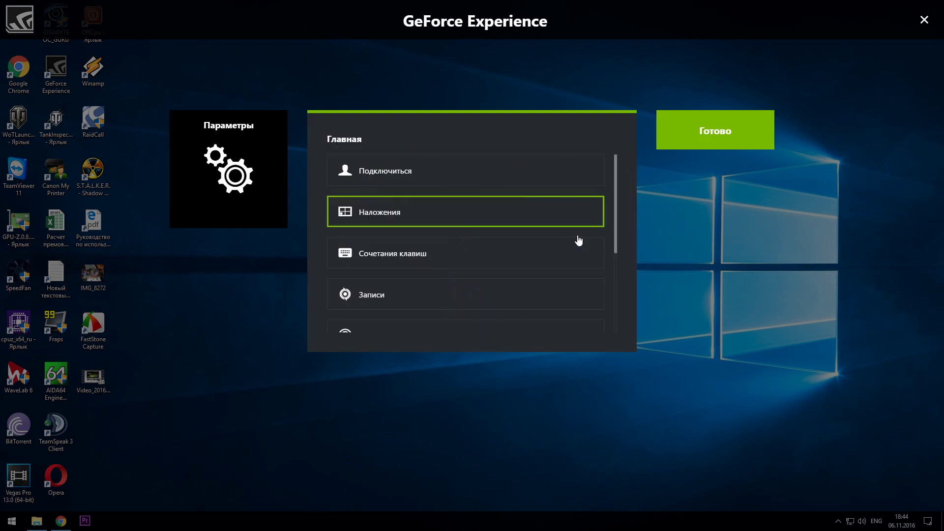
left_click(469, 295)
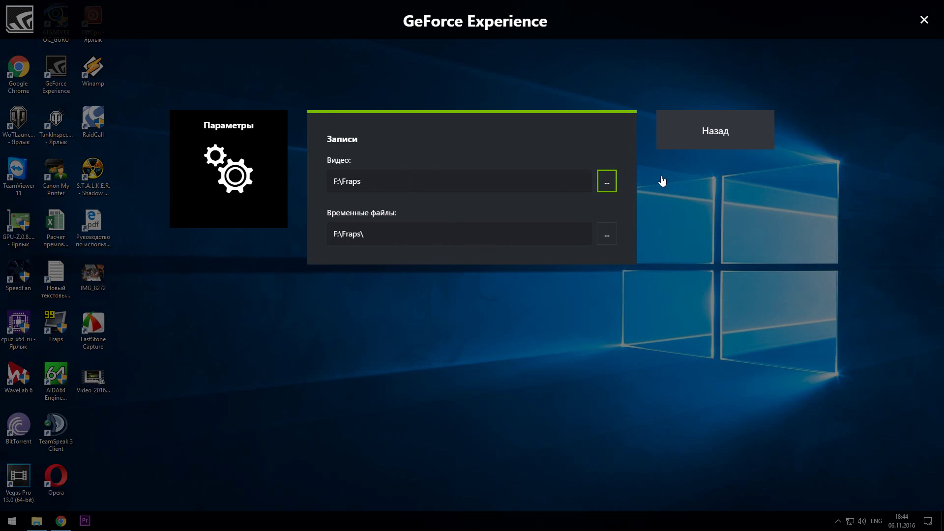
left_click(731, 142)
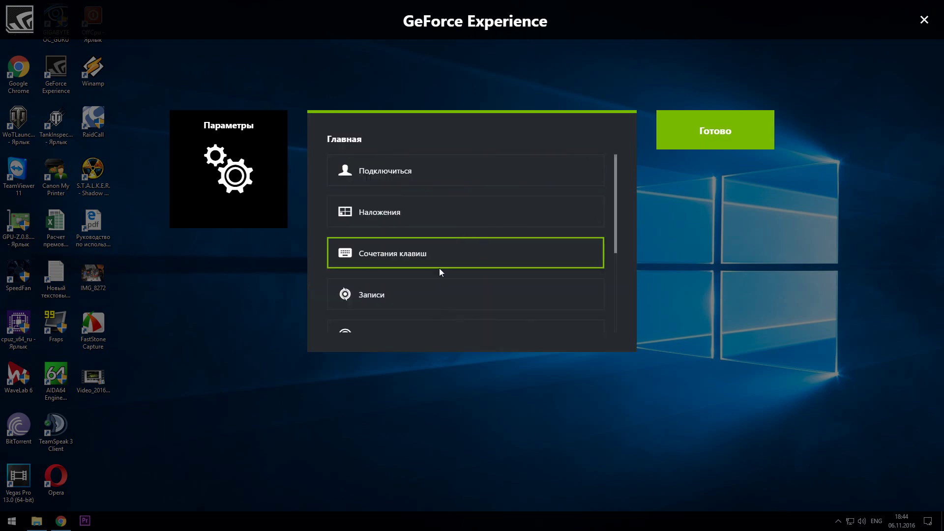
- Review the broadcast settings and the gallery's image upload options, and return to the settings list
scroll(441, 275, "down", 2)
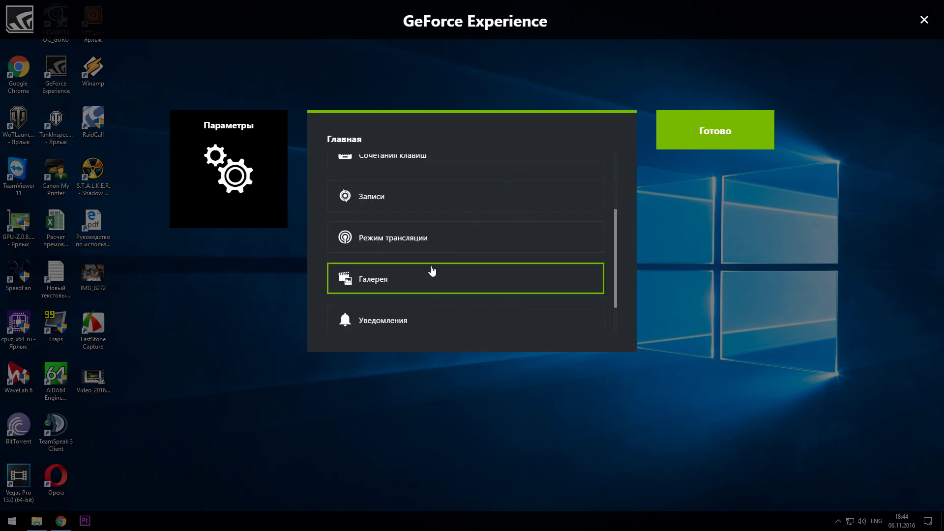
left_click(456, 238)
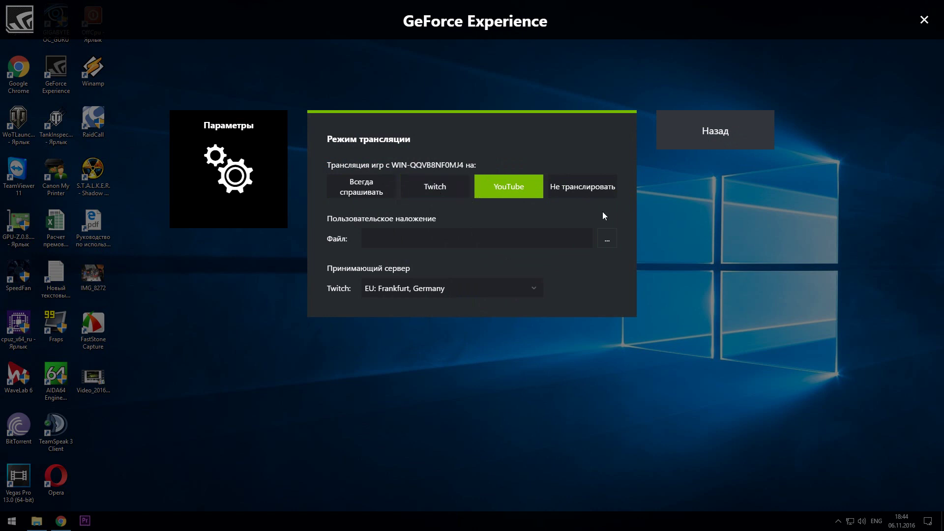
left_click(728, 140)
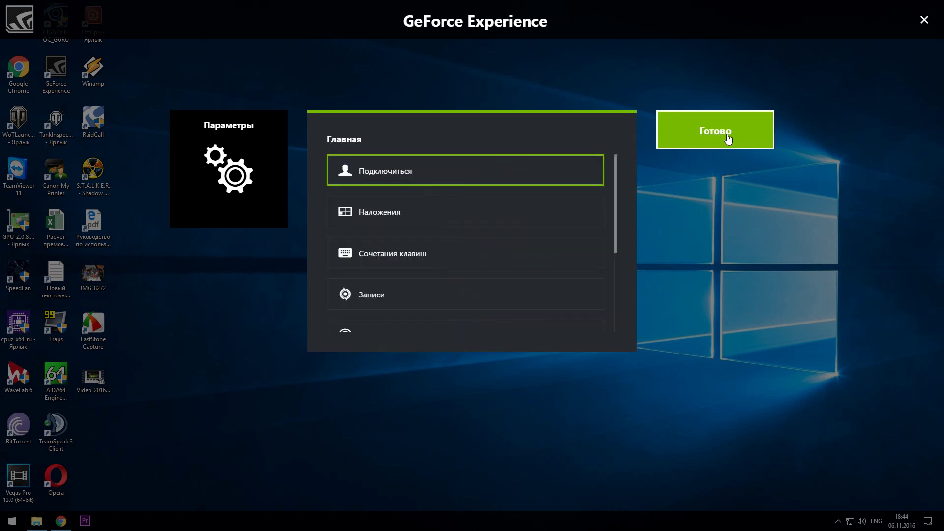
scroll(509, 255, "down", 1)
scroll(509, 255, "down", 1)
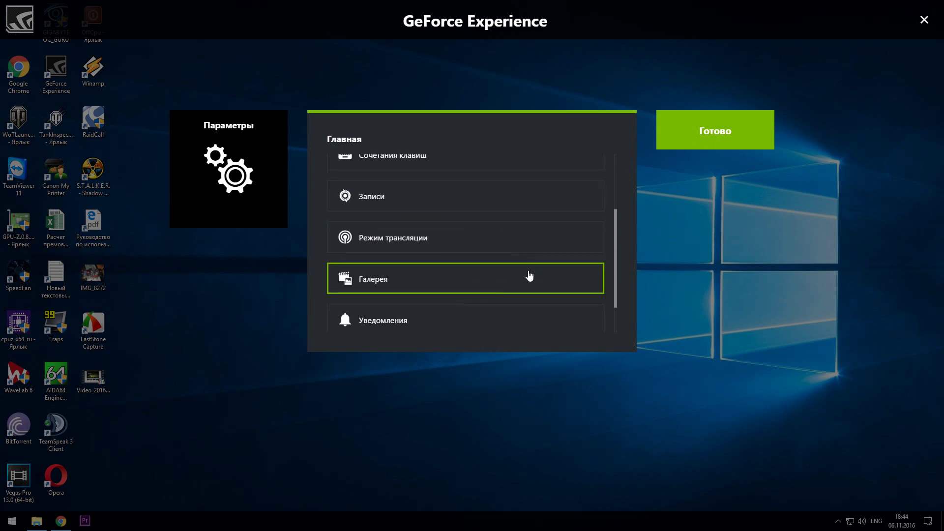
left_click(527, 271)
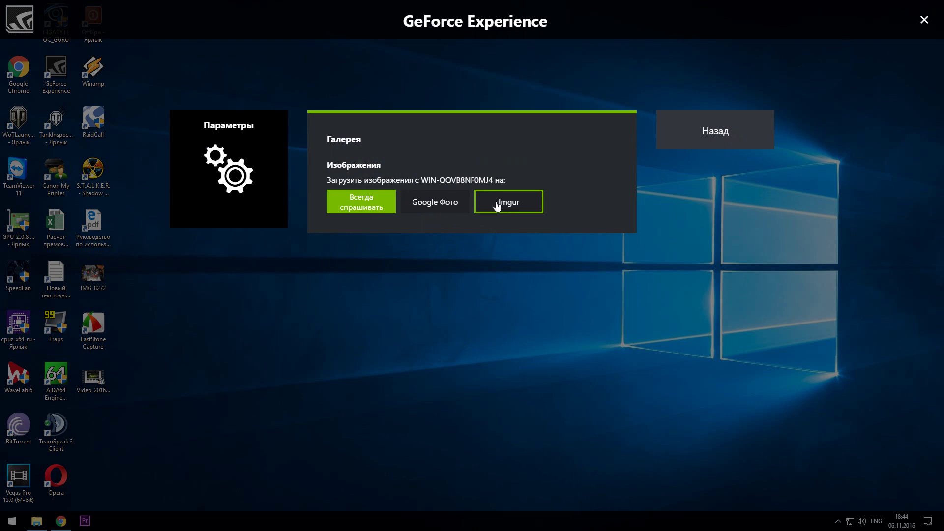
left_click(715, 130)
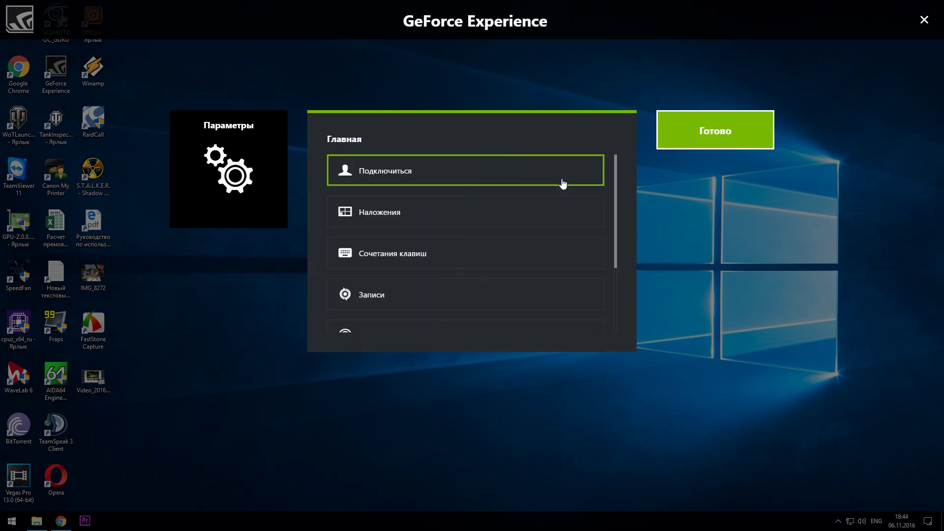
- Review the notification settings for the overlay, gallery, recording and broadcasting, and go back
scroll(457, 286, "down", 2)
scroll(457, 285, "down", 1)
left_click(455, 282)
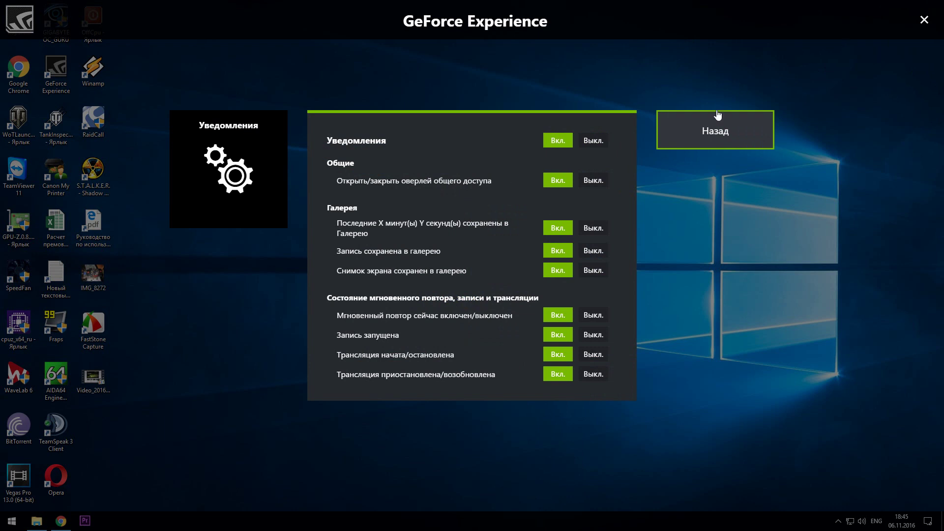
left_click(703, 135)
- Check the privacy setting for desktop capture, finish the settings and close the overlay
scroll(483, 279, "down", 3)
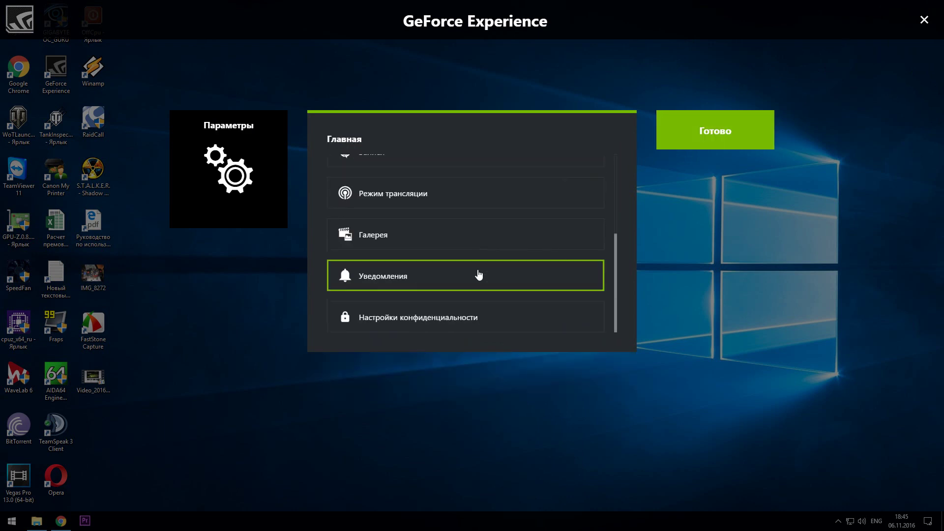
left_click(535, 317)
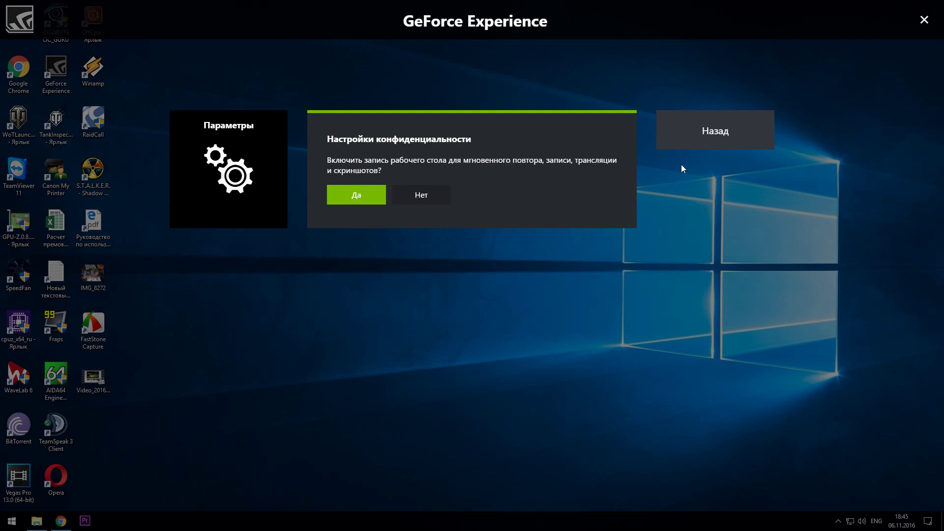
left_click(687, 145)
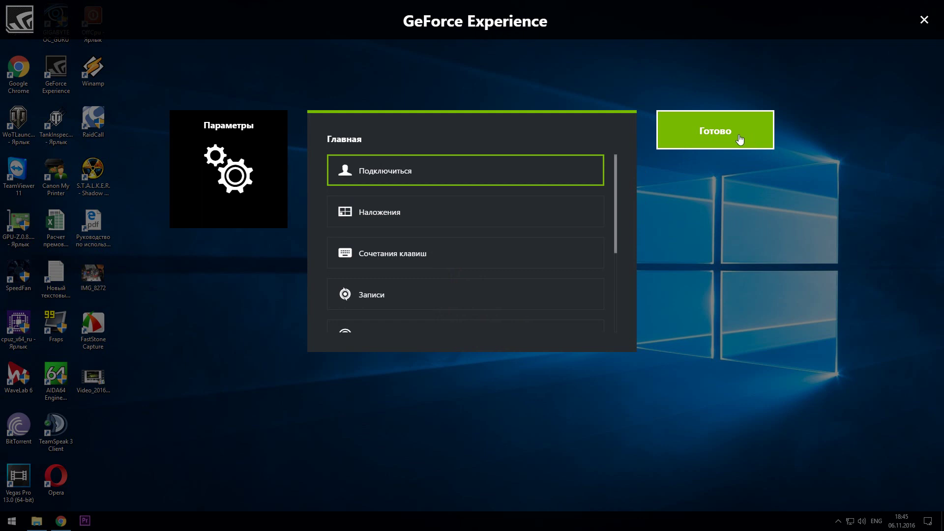
left_click(708, 122)
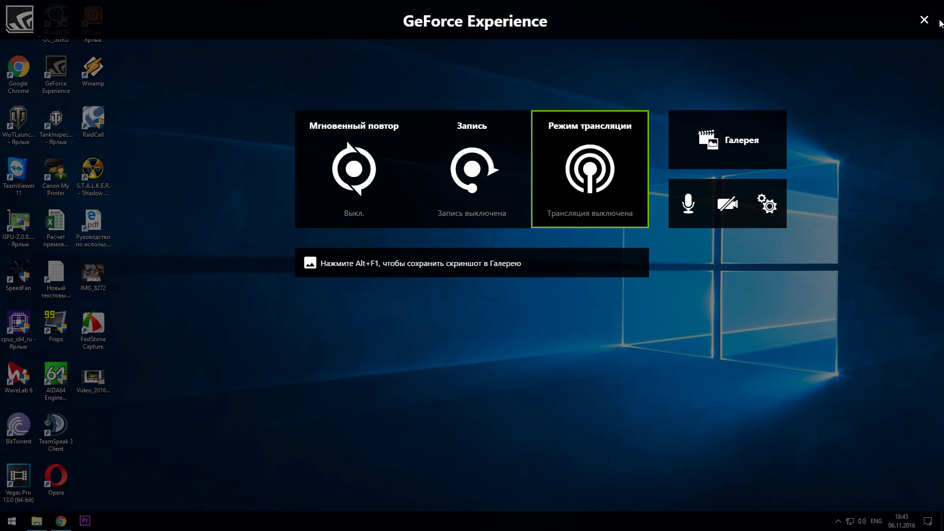
key("Escape")
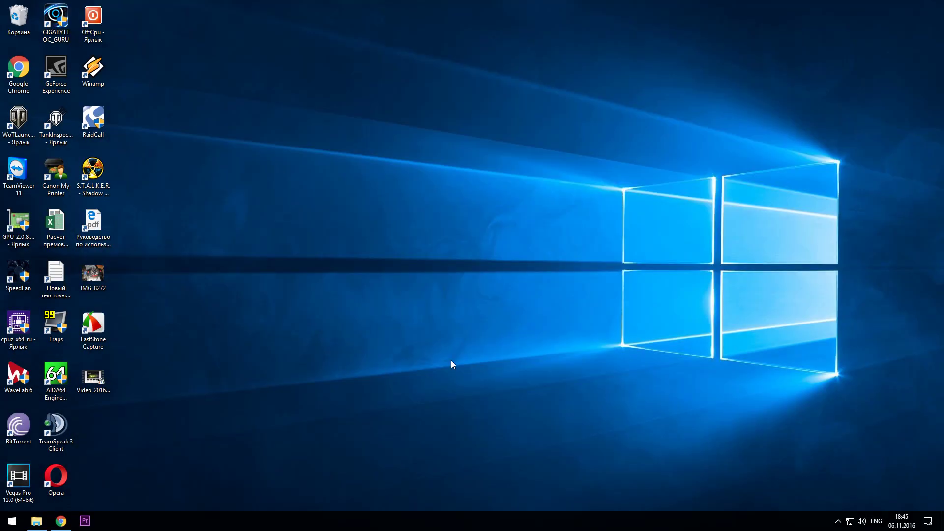
- Switch to File Explorer and open the Fraps folder on drive 320 (F:)
left_click(31, 524)
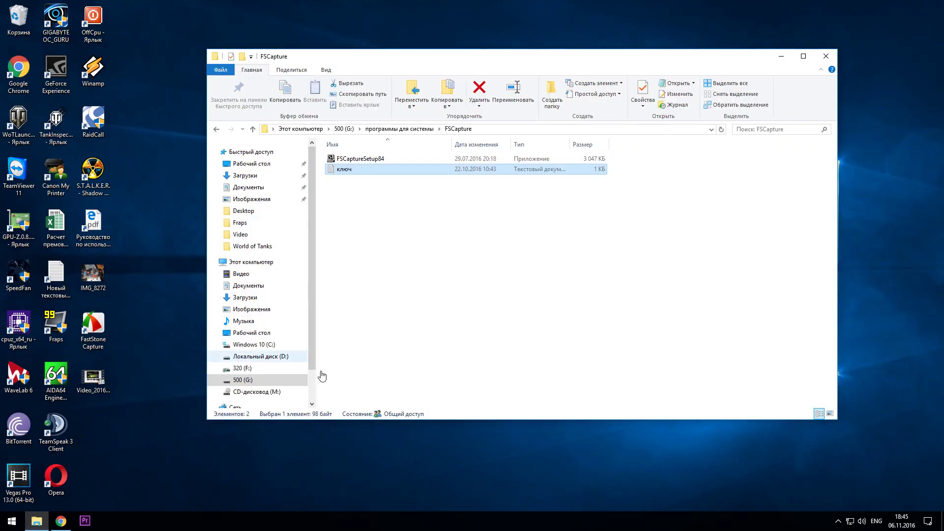
left_click(241, 368)
double_click(346, 180)
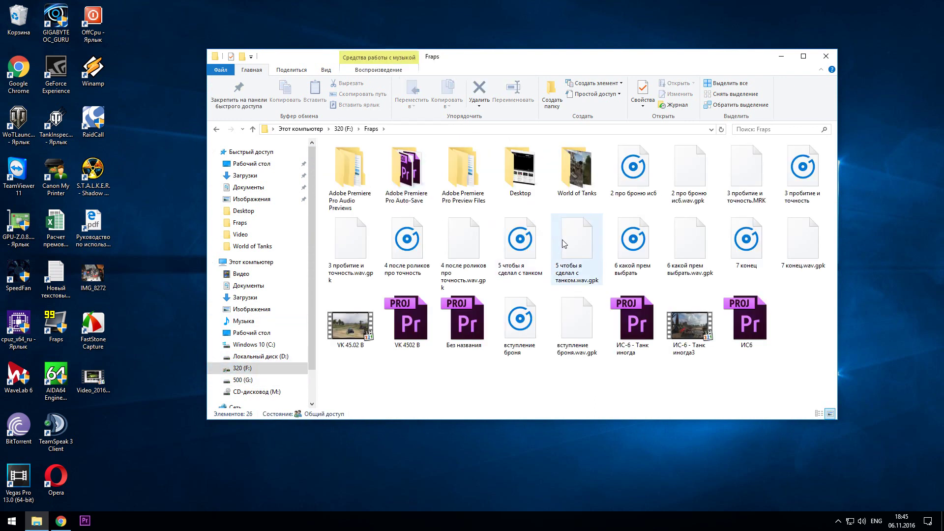
- Look through the recordings in the World of Tanks folder, selecting the 20.59.57.07 video, and return to the Fraps folder
left_click(576, 169)
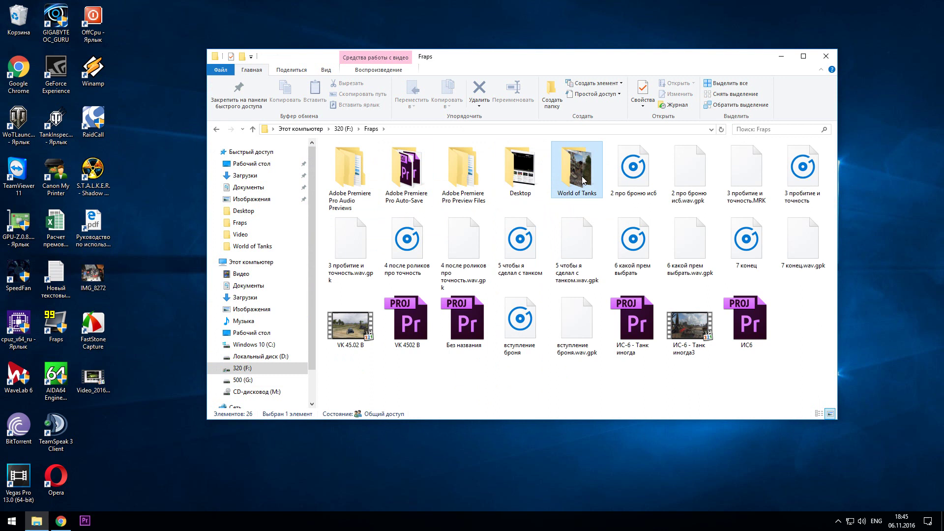
double_click(580, 176)
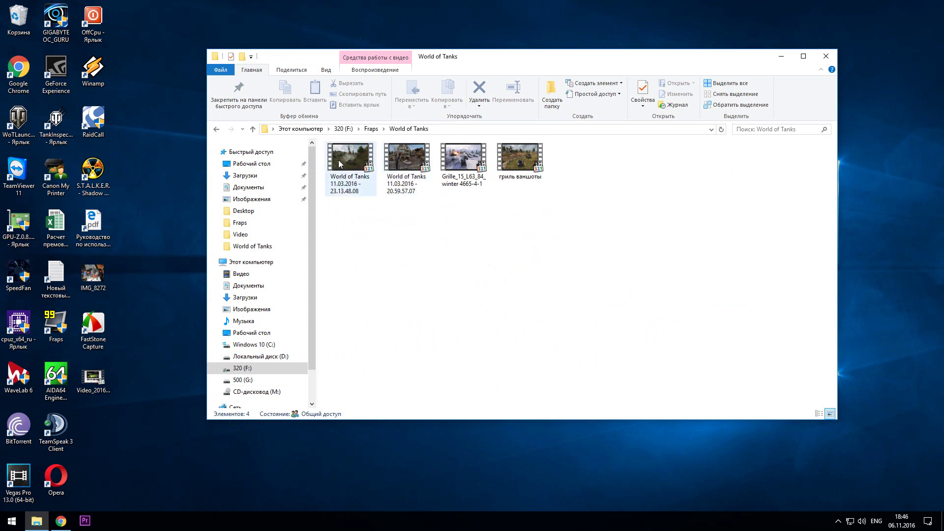
left_click(408, 175)
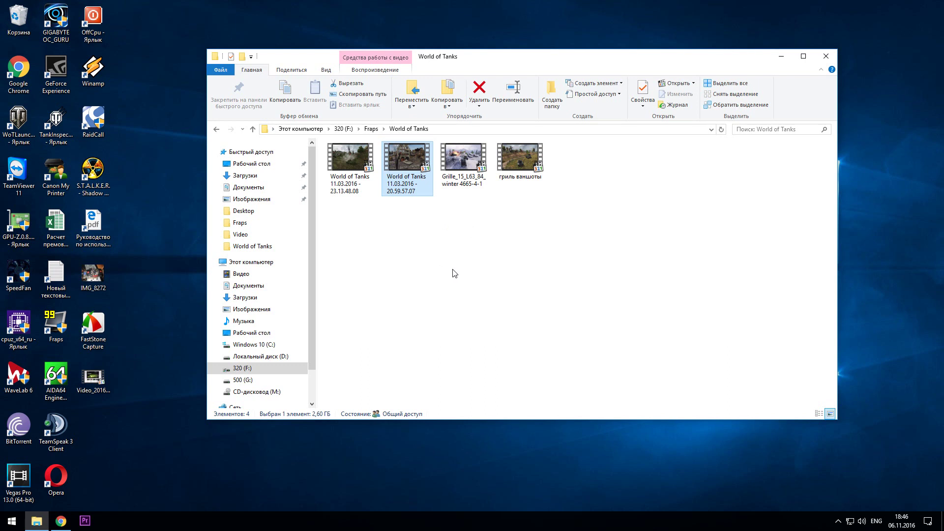
key("BackSpace")
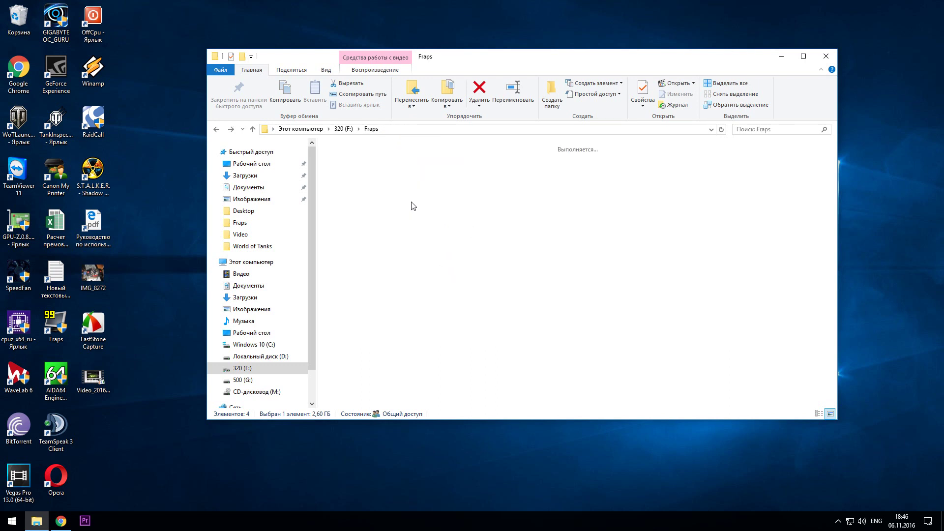
- Play the desktop recording in the Desktop folder, close the player and return to the Fraps folder
left_click(520, 179)
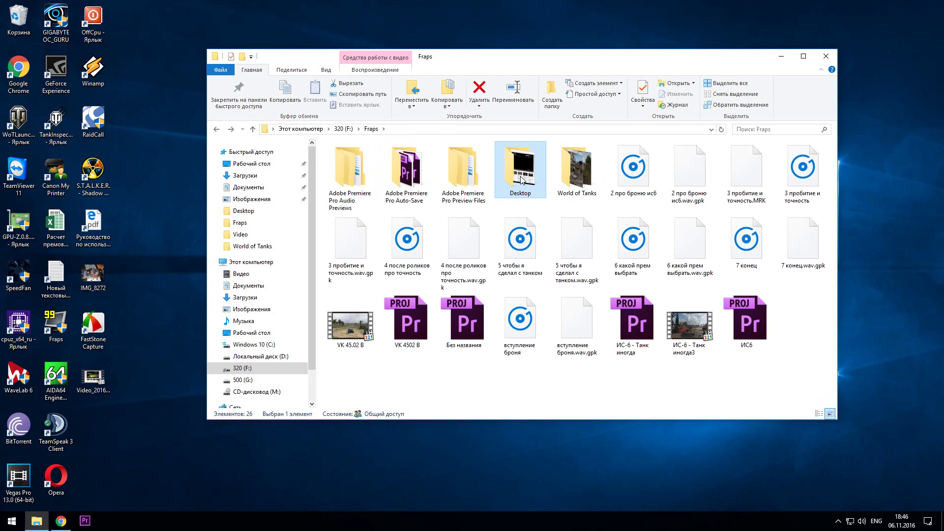
double_click(536, 199)
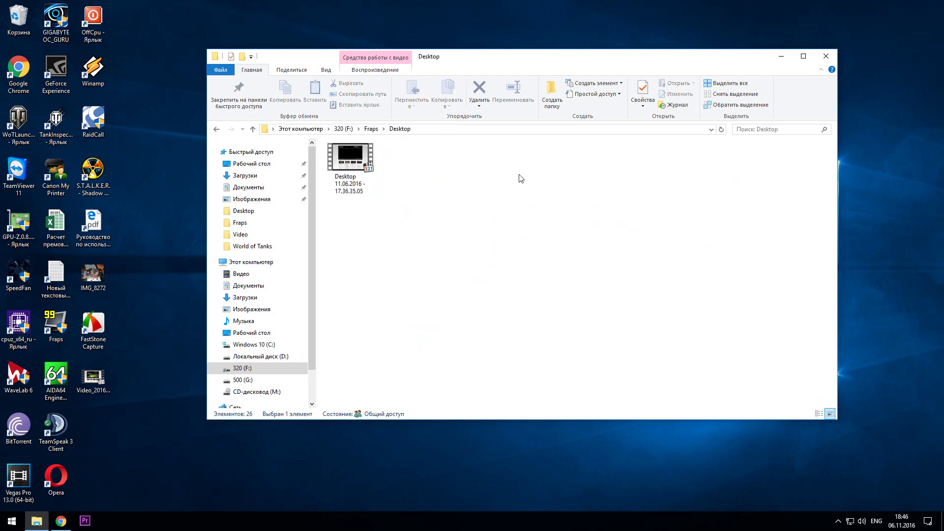
left_click(343, 160)
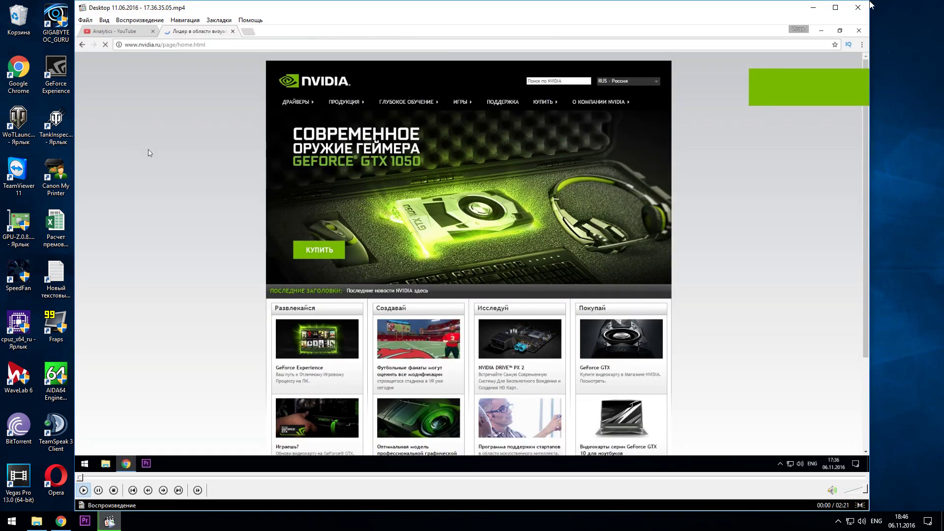
left_click(858, 8)
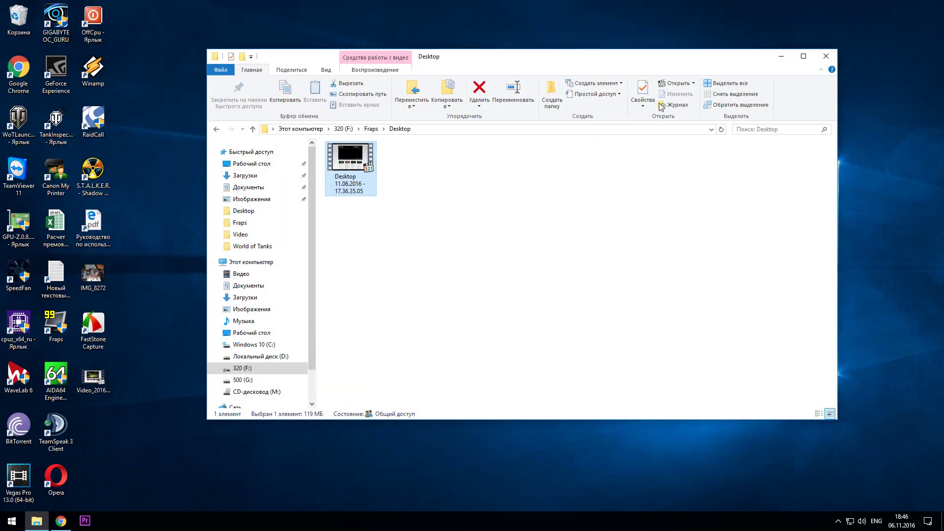
key("BackSpace")
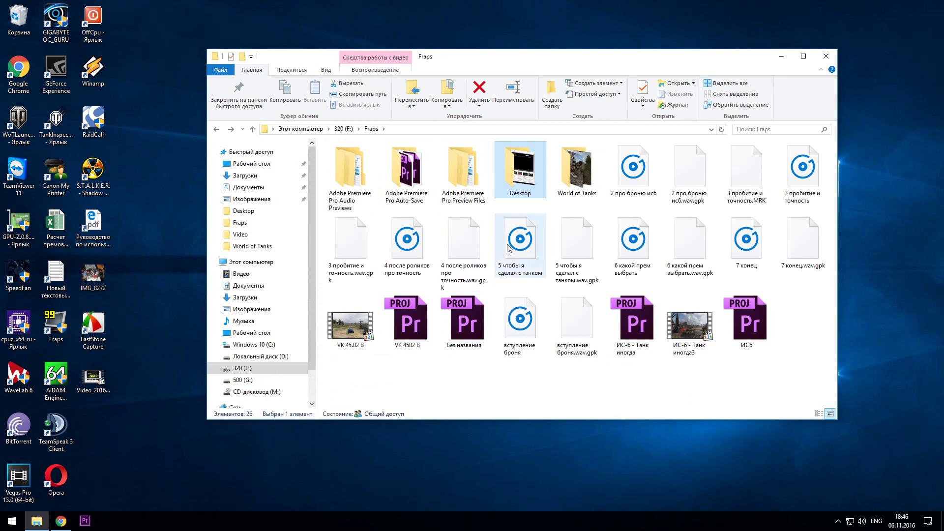
- Check the World of Tanks folder's details and close the Fraps folder window
left_click(586, 189)
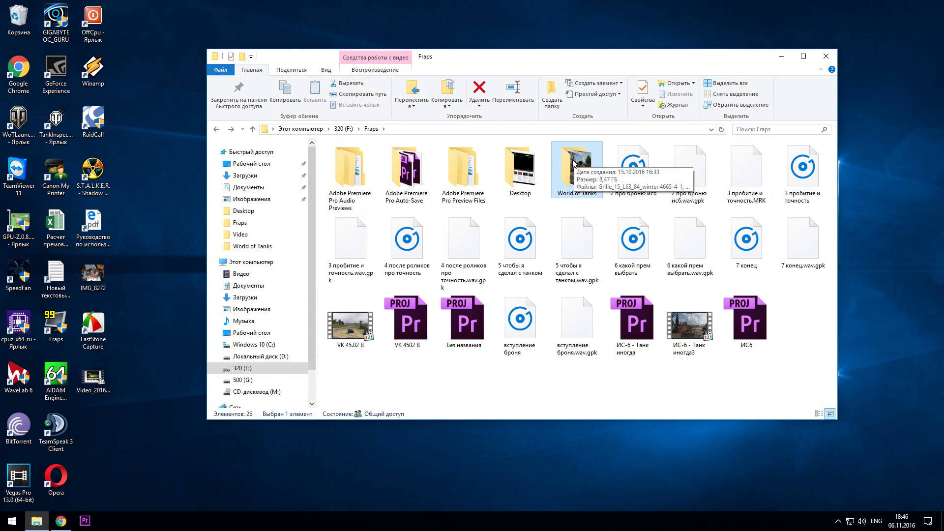
left_click(636, 169)
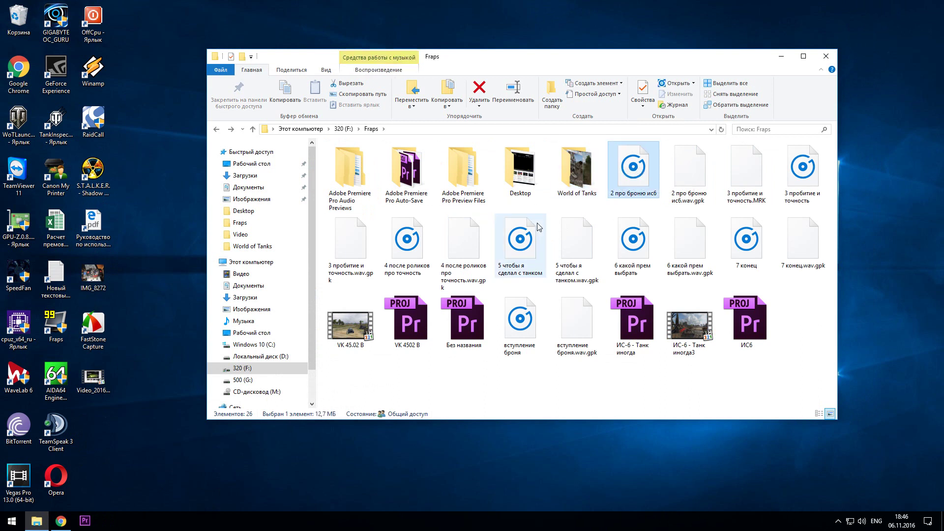
left_click(826, 56)
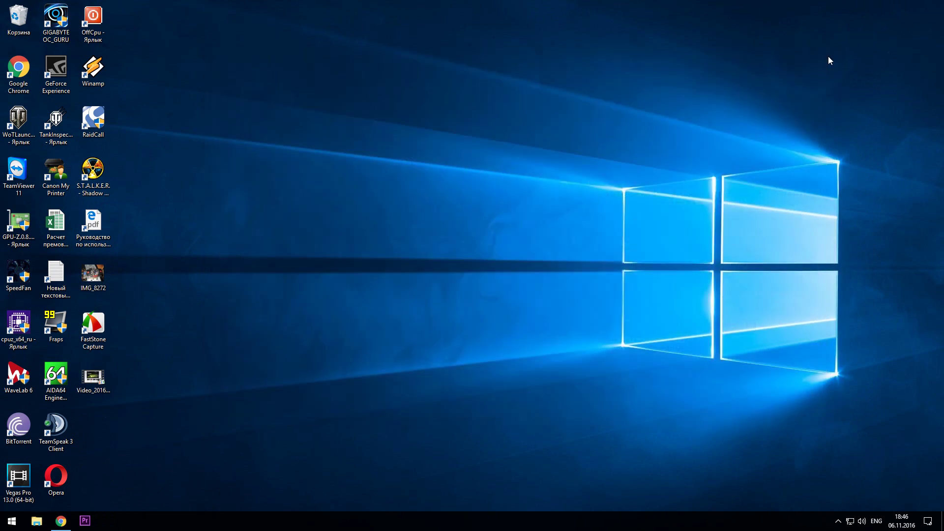
- Show the hidden notification-area icons to check the programs running in the background
left_click(838, 522)
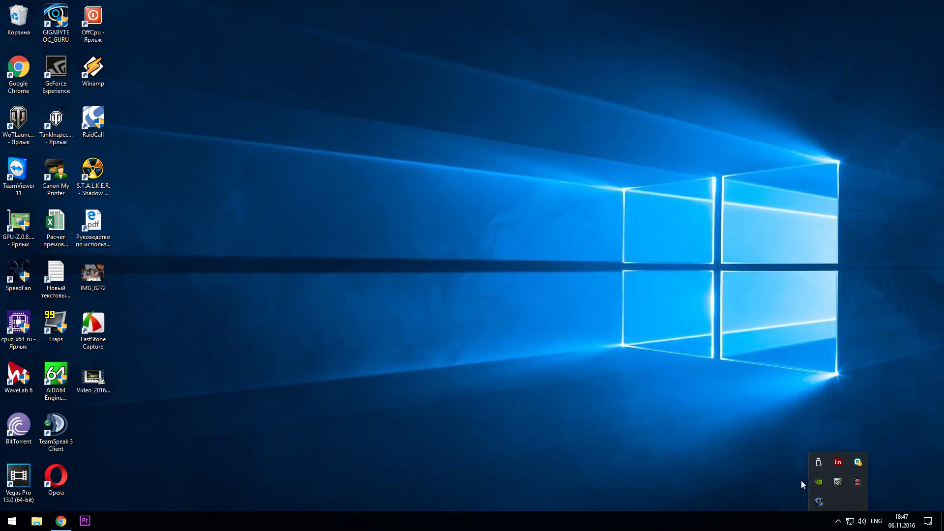
left_click(497, 369)
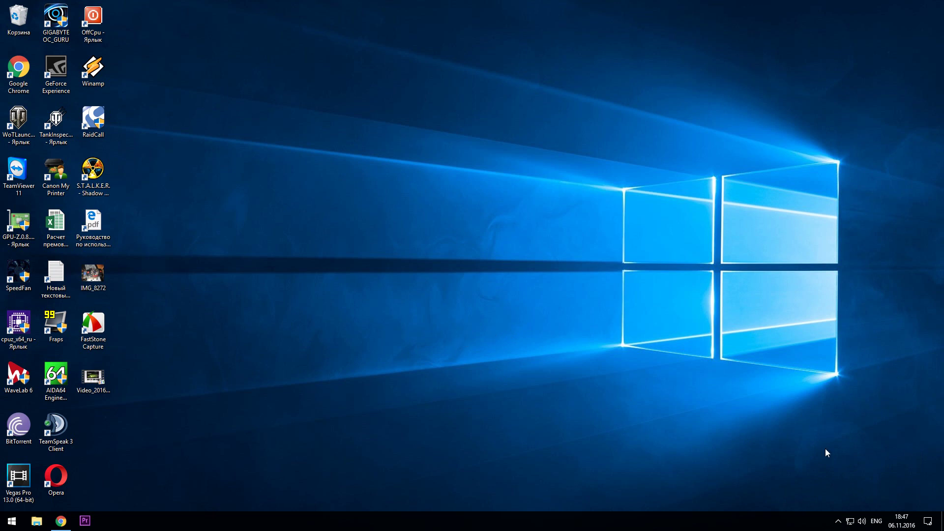
left_click(838, 520)
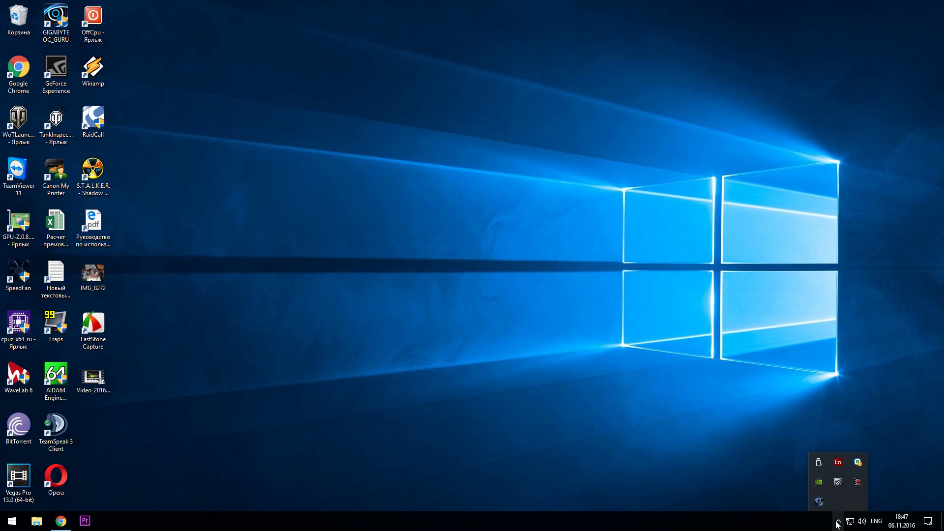